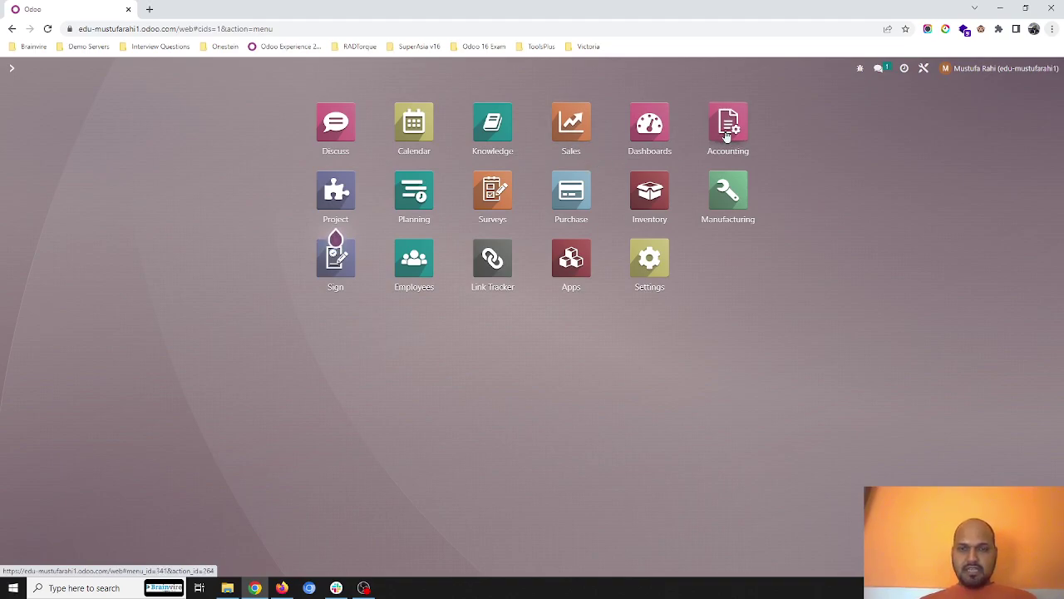
# Review the Sales Teams list in the Sales app, then return to the app grid
pyautogui.click(572, 138)
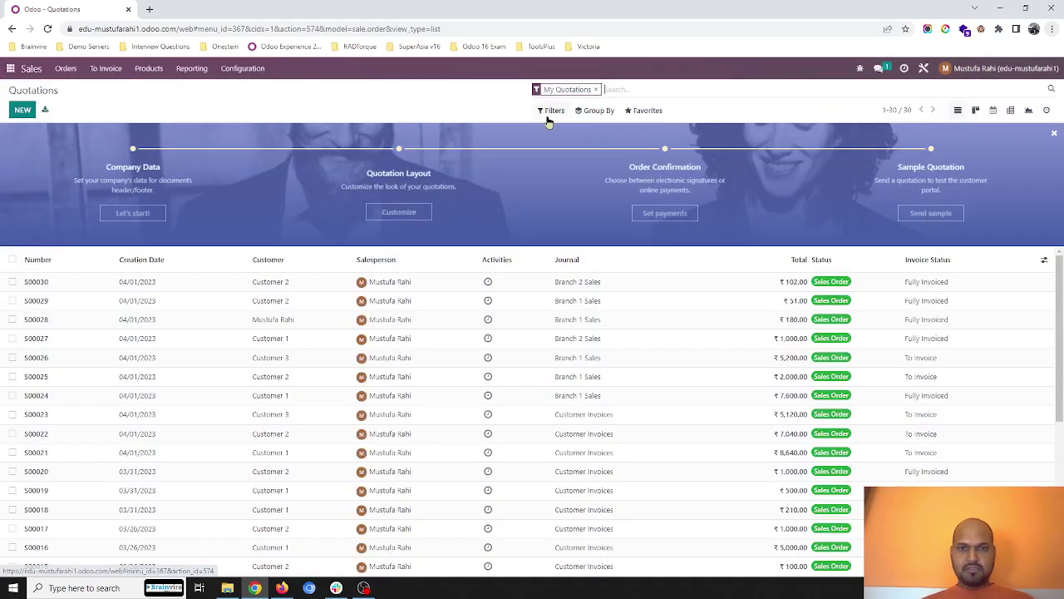
pyautogui.click(241, 72)
pyautogui.click(249, 105)
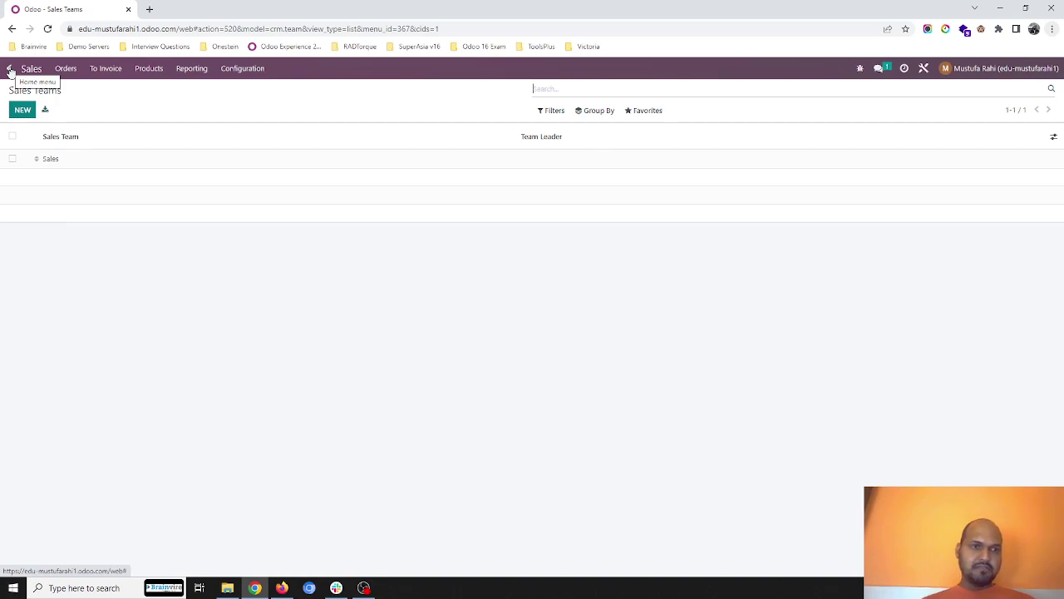
pyautogui.click(10, 71)
pyautogui.click(735, 124)
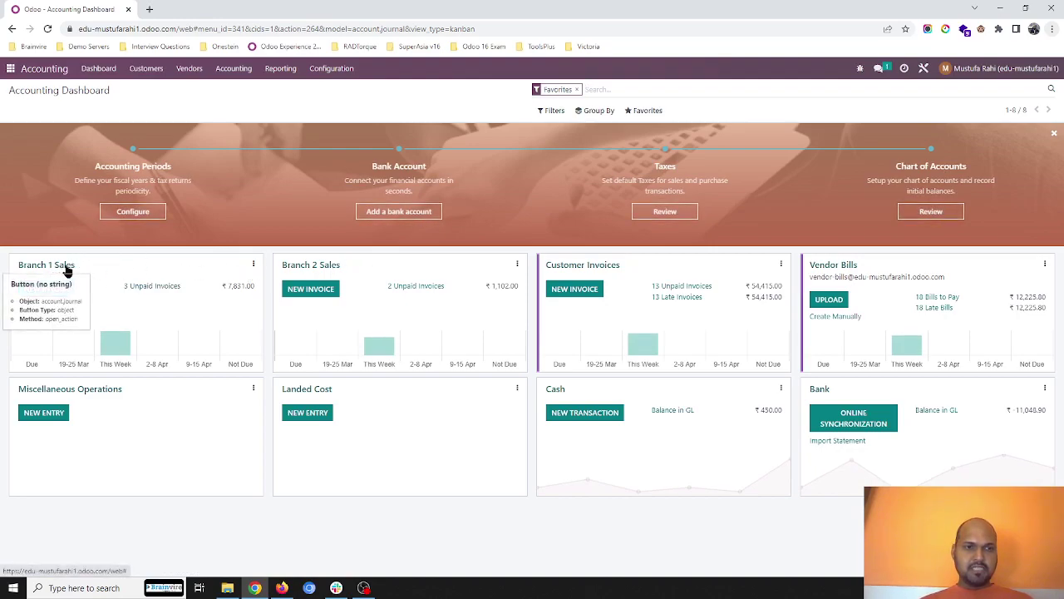
pyautogui.click(254, 265)
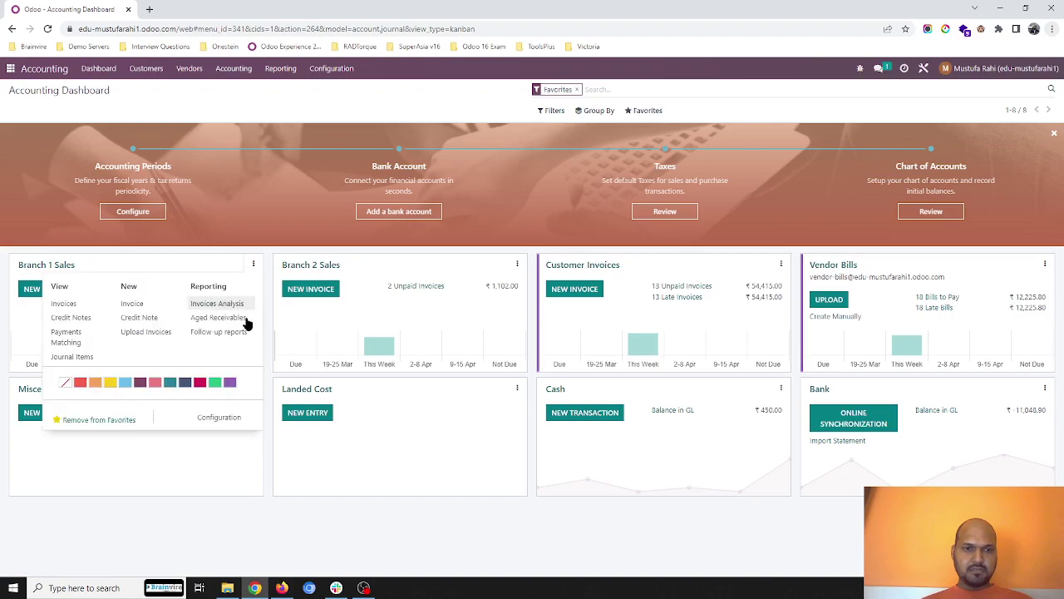
pyautogui.click(221, 417)
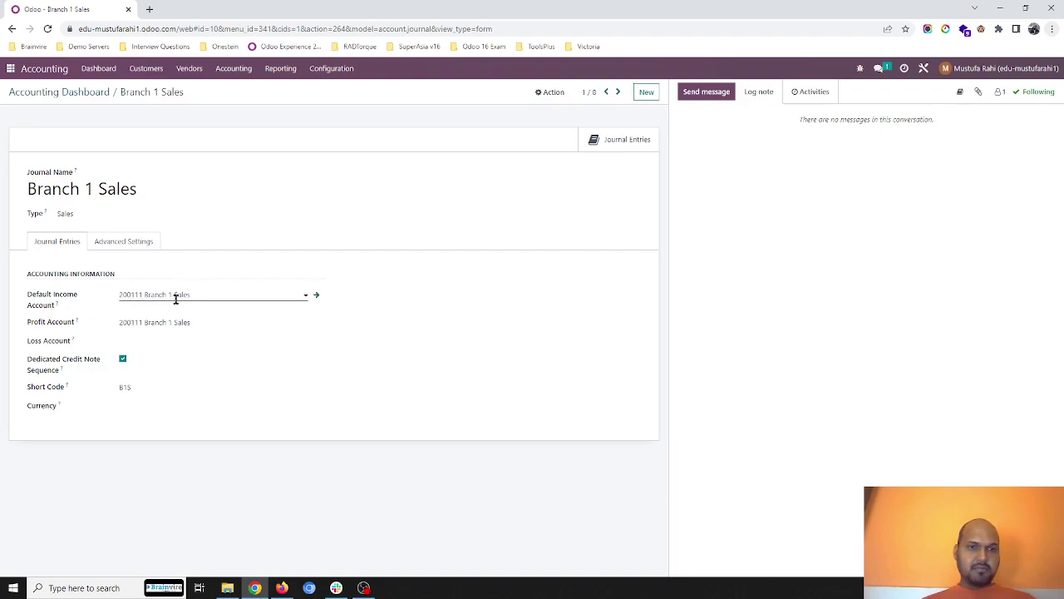
pyautogui.click(316, 296)
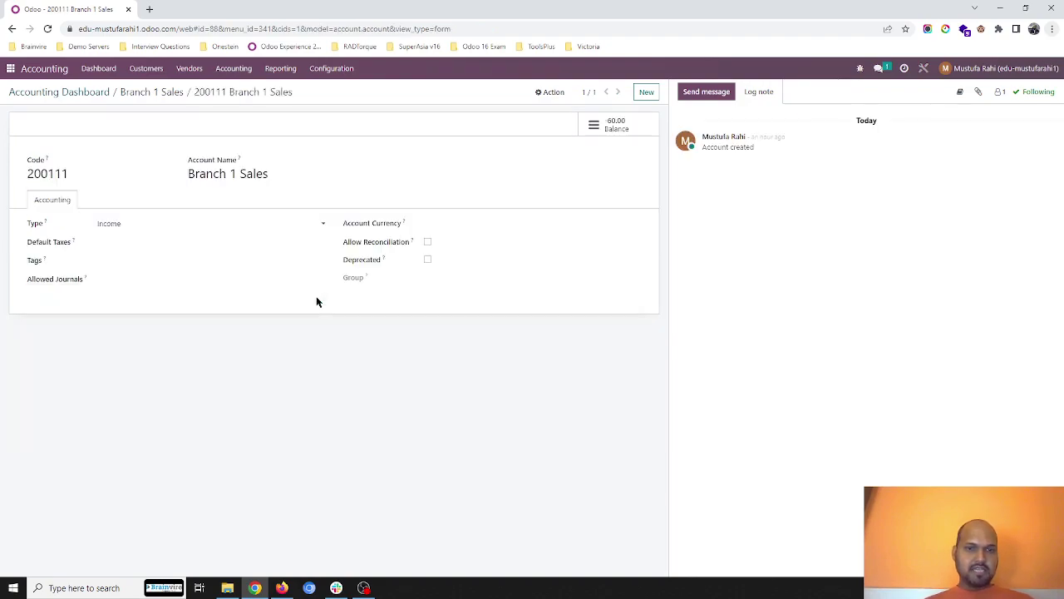
pyautogui.click(140, 92)
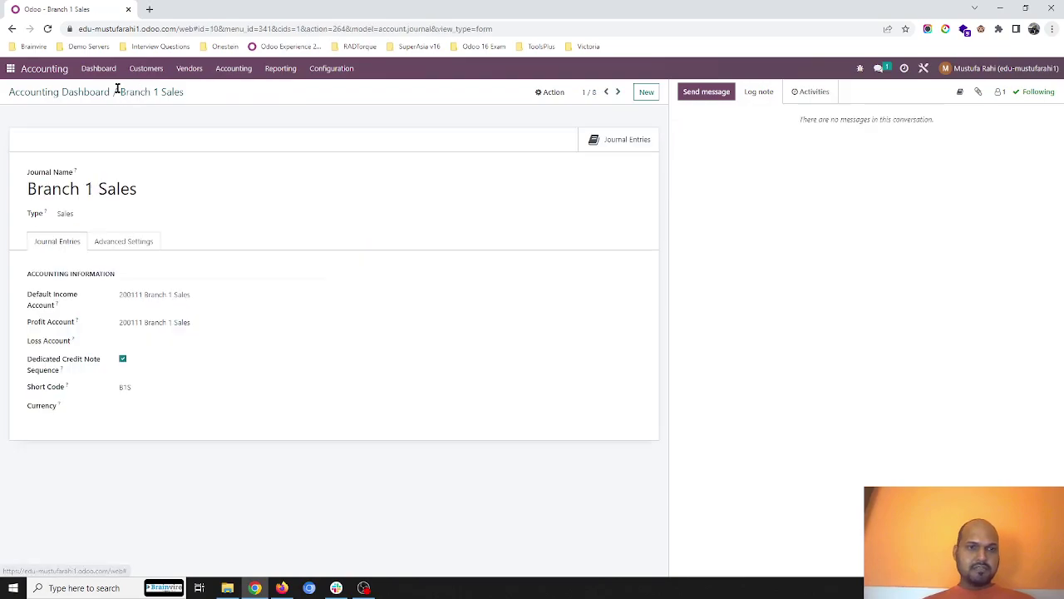
pyautogui.click(616, 92)
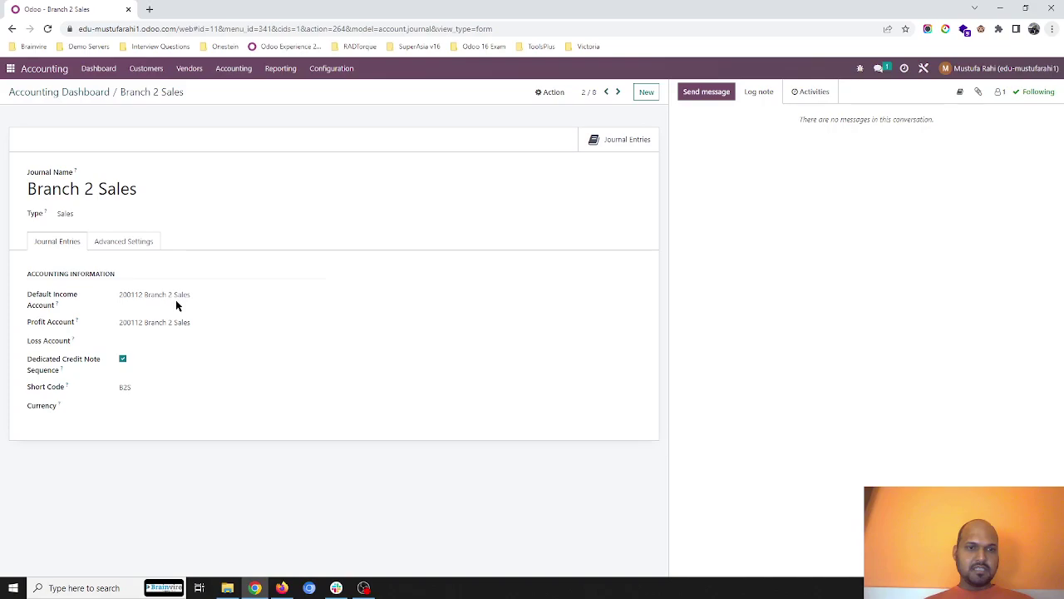
pyautogui.click(317, 297)
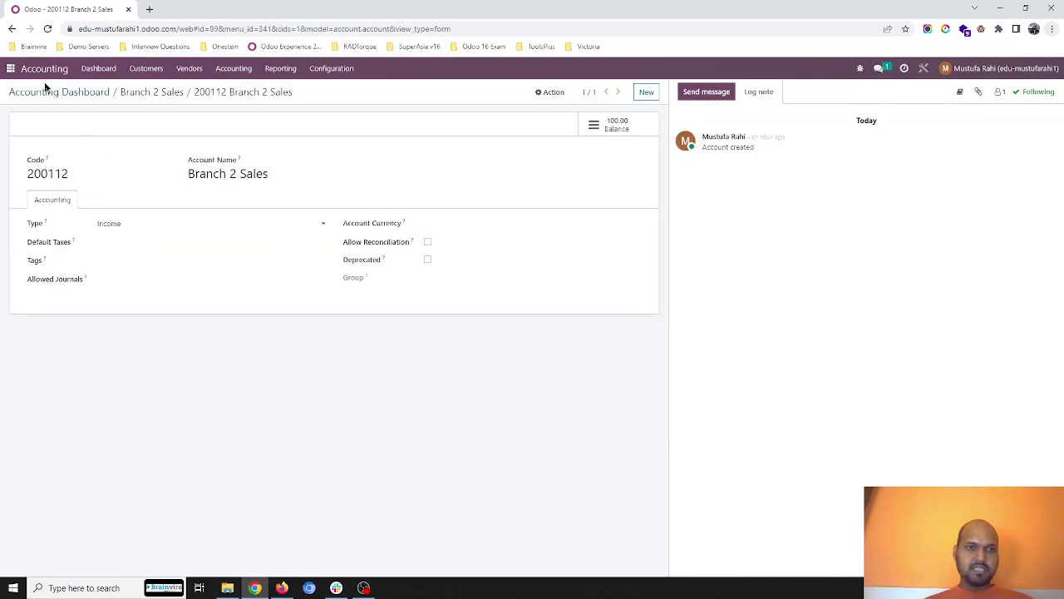
# Go from the Accounting dashboard to the Product Categories list
pyautogui.click(96, 93)
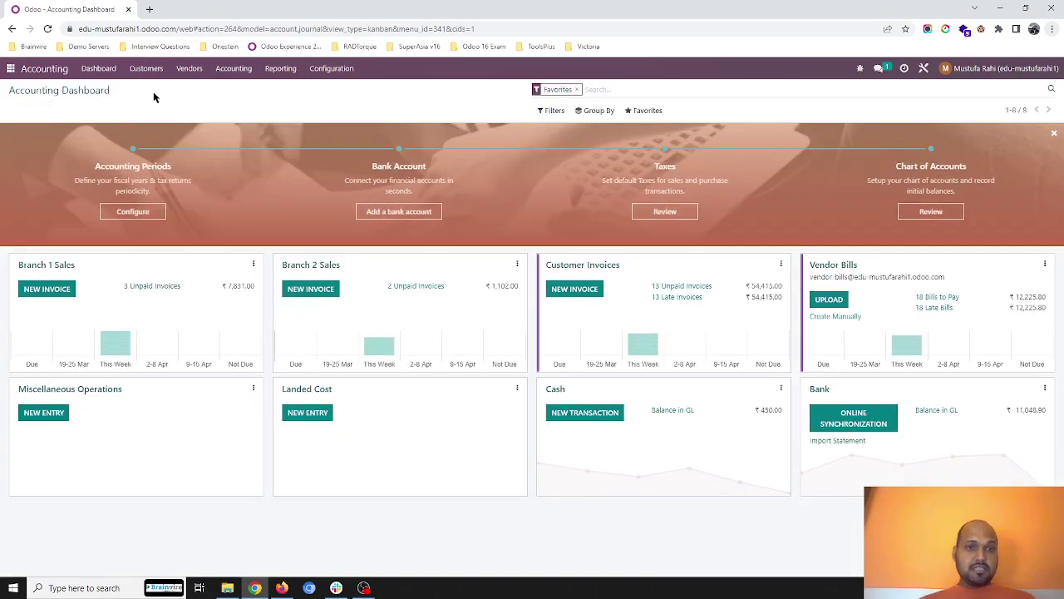
pyautogui.click(334, 72)
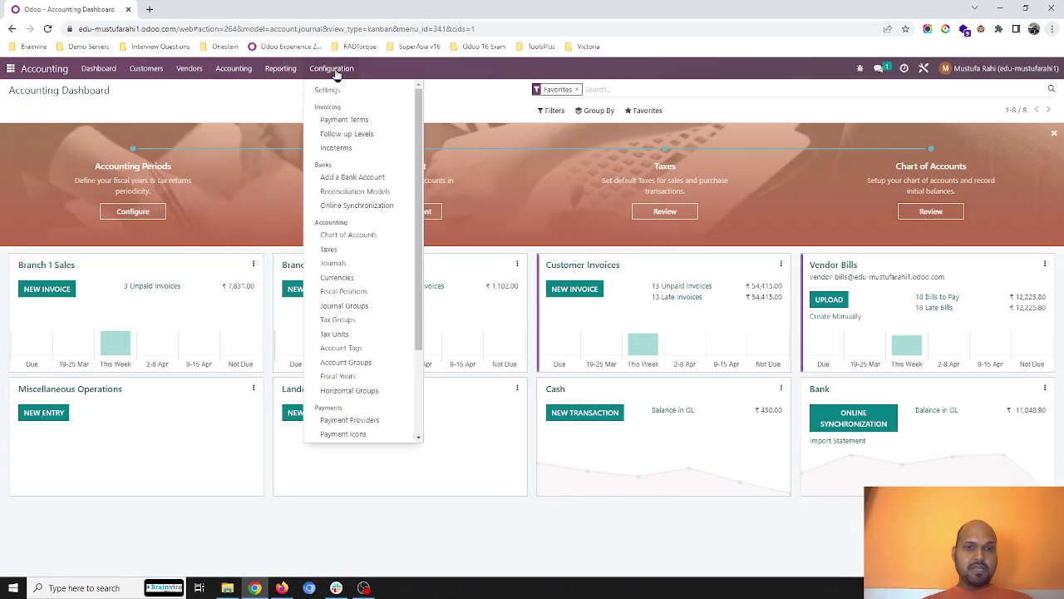
pyautogui.scroll(-3, 371, 293)
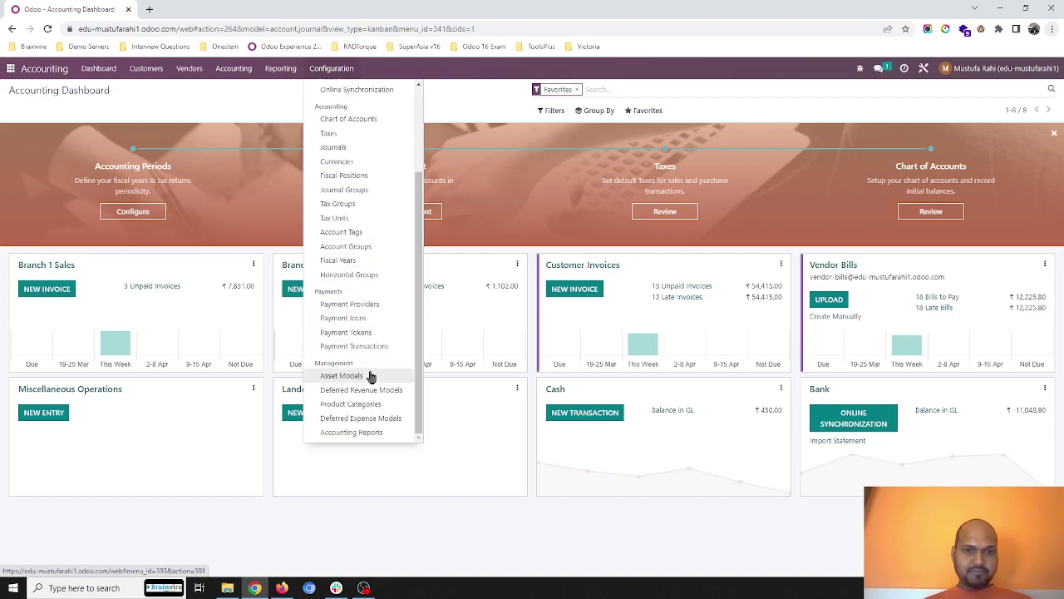
pyautogui.click(371, 404)
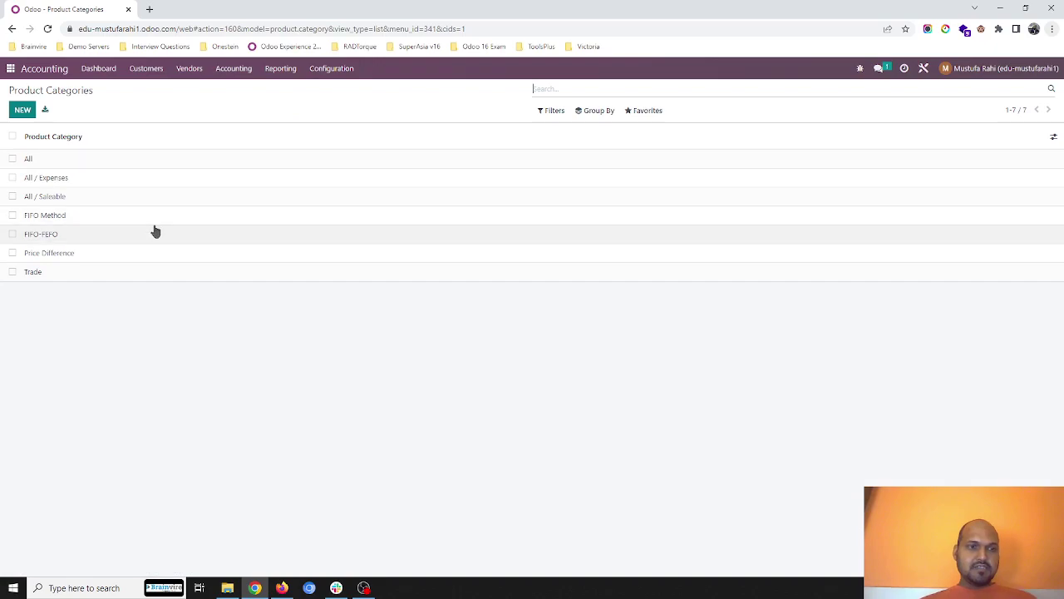
# Review the products in the Price Difference and Trade categories
pyautogui.click(123, 253)
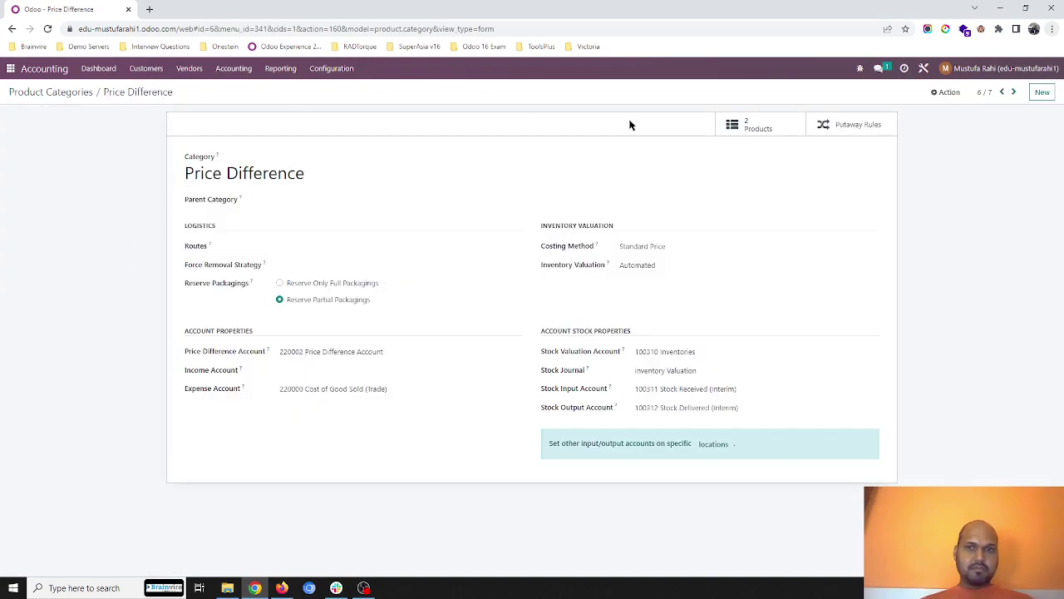
pyautogui.click(770, 126)
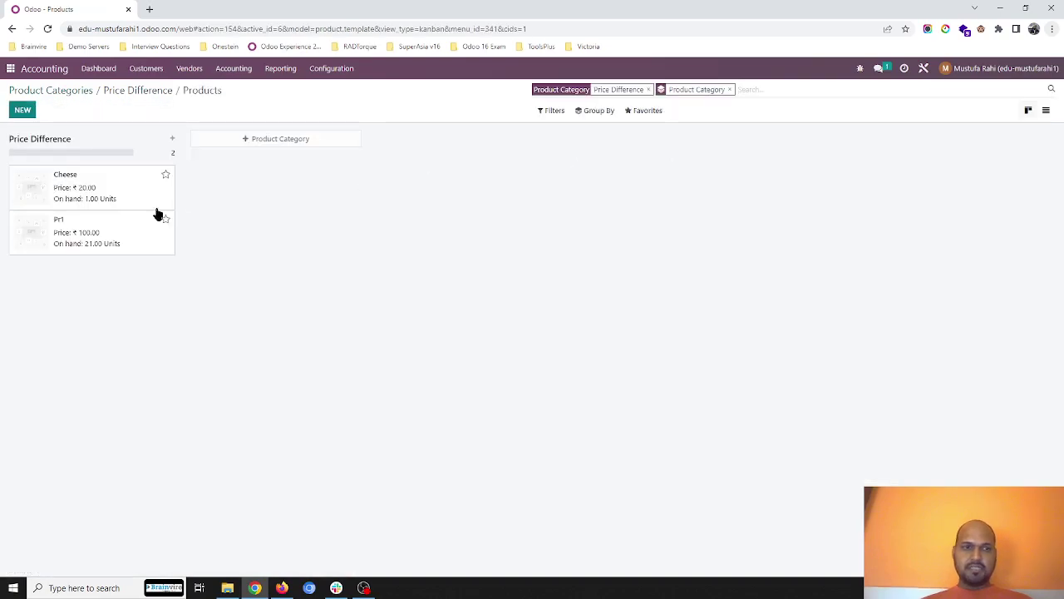
pyautogui.click(119, 91)
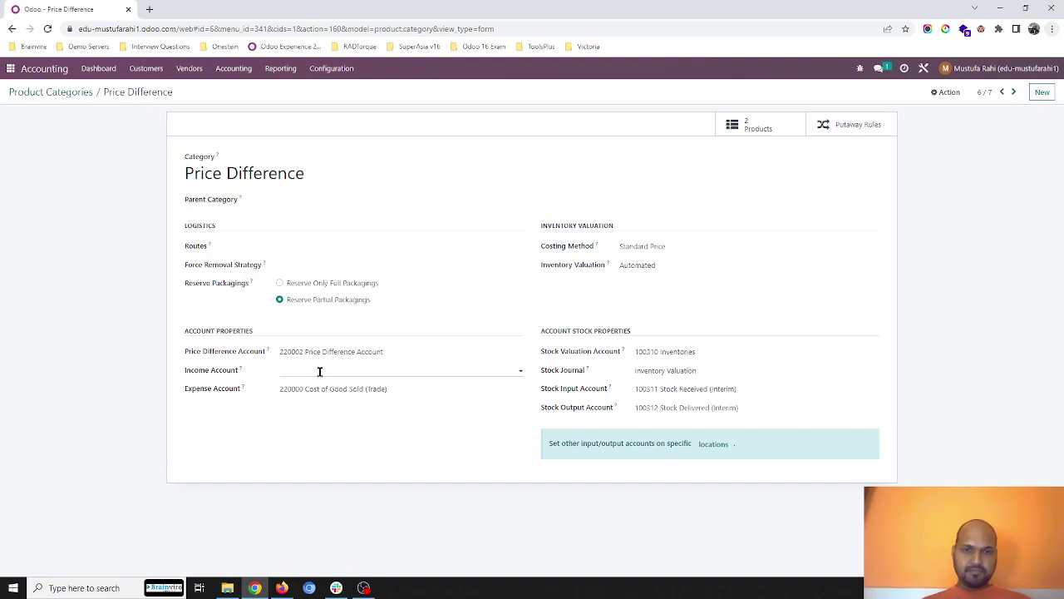
pyautogui.click(71, 94)
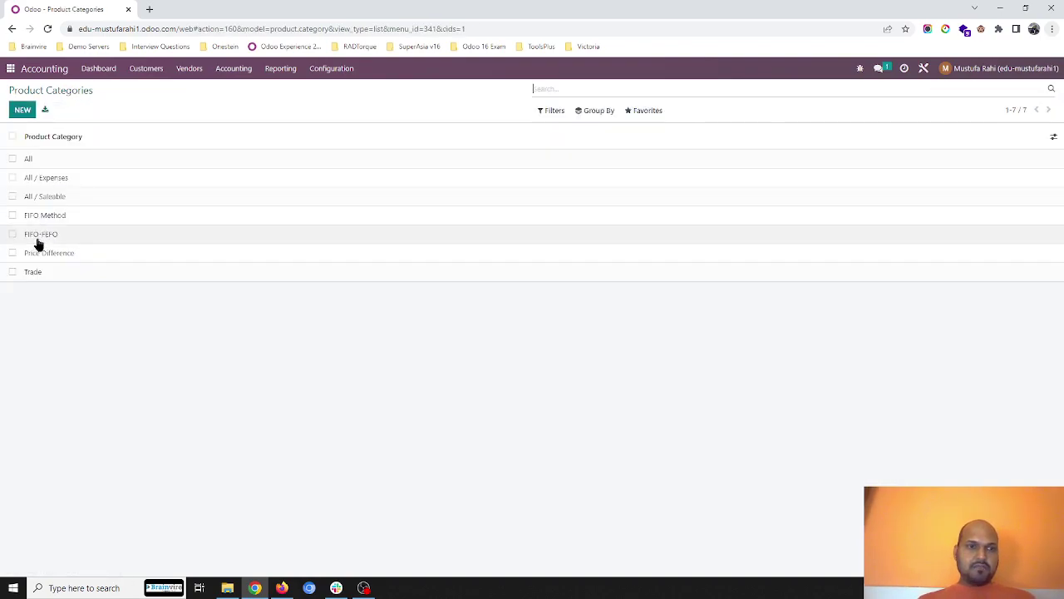
pyautogui.click(40, 274)
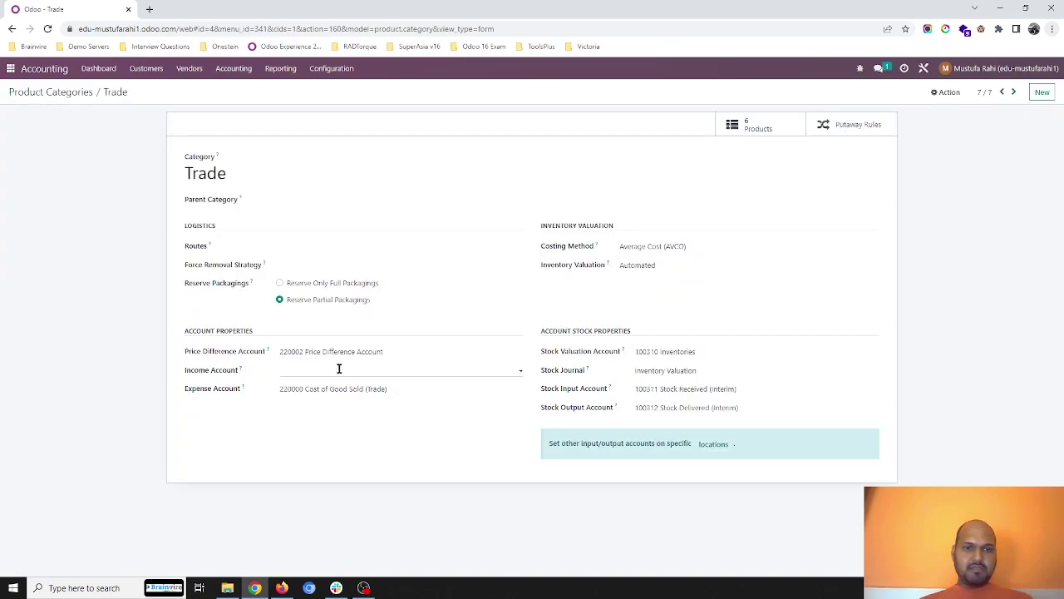
pyautogui.click(786, 124)
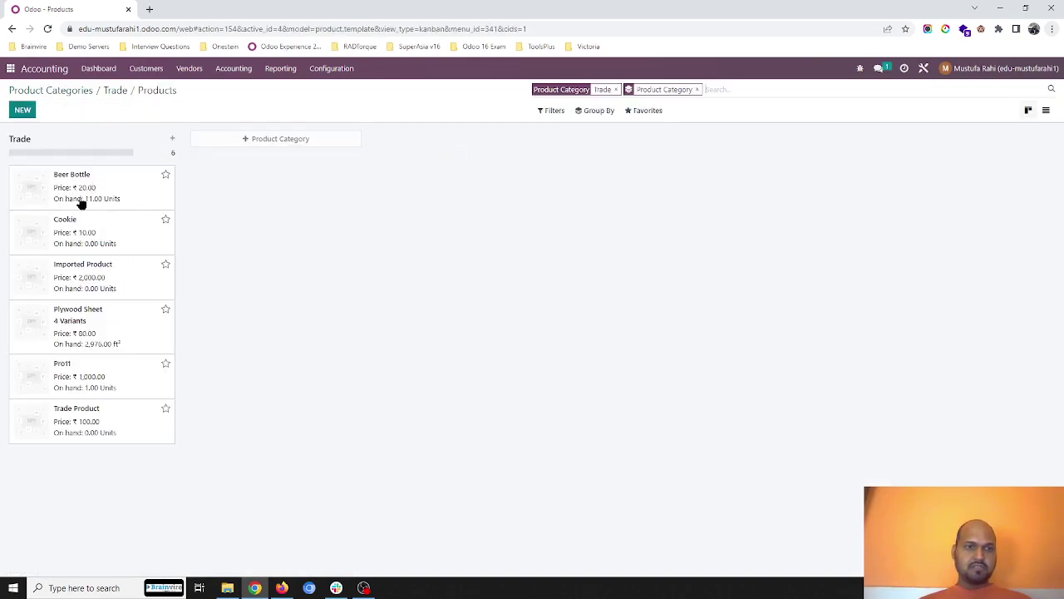
# Start a new Sales quotation for Customer 1
pyautogui.click(41, 92)
pyautogui.click(9, 68)
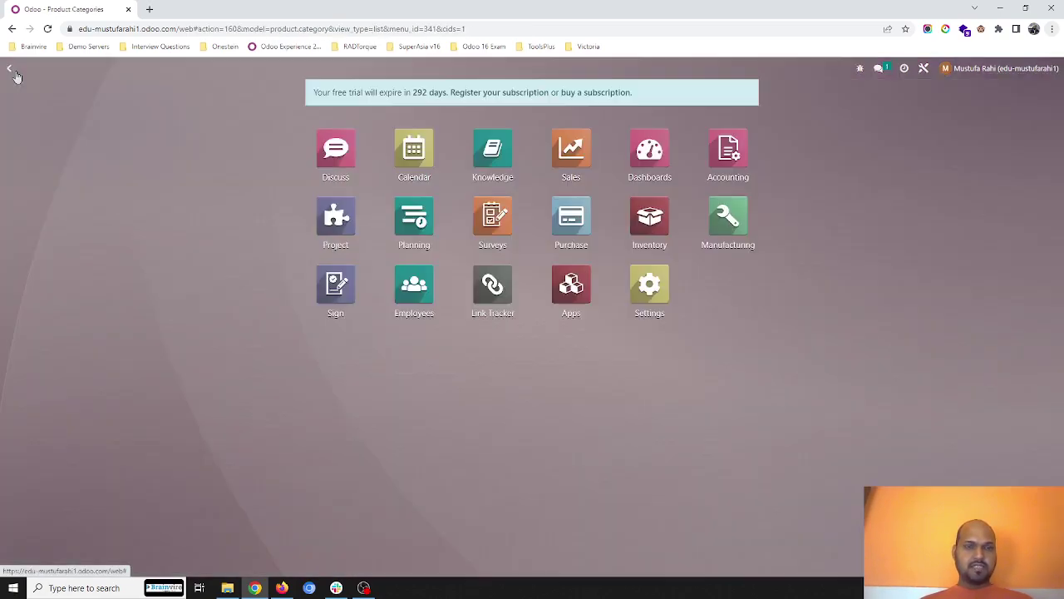
pyautogui.click(561, 135)
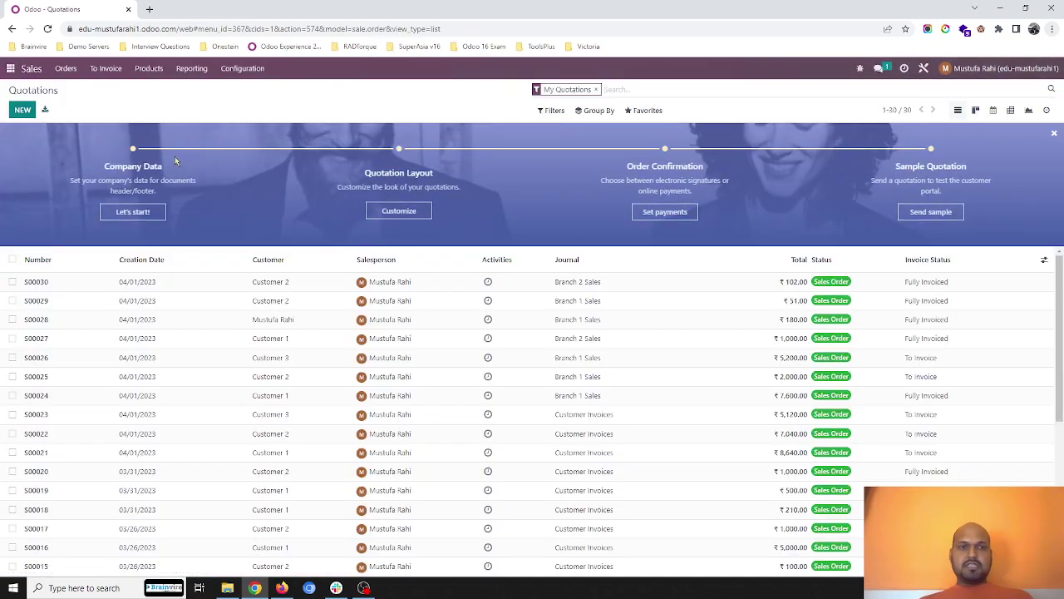
pyautogui.click(25, 112)
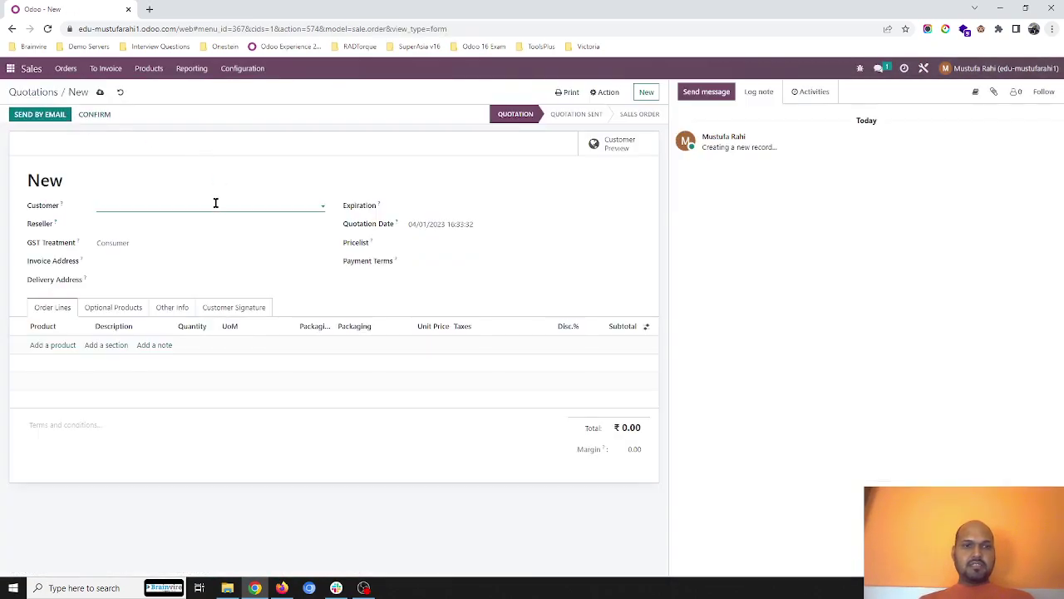
pyautogui.click(215, 203)
pyautogui.click(167, 222)
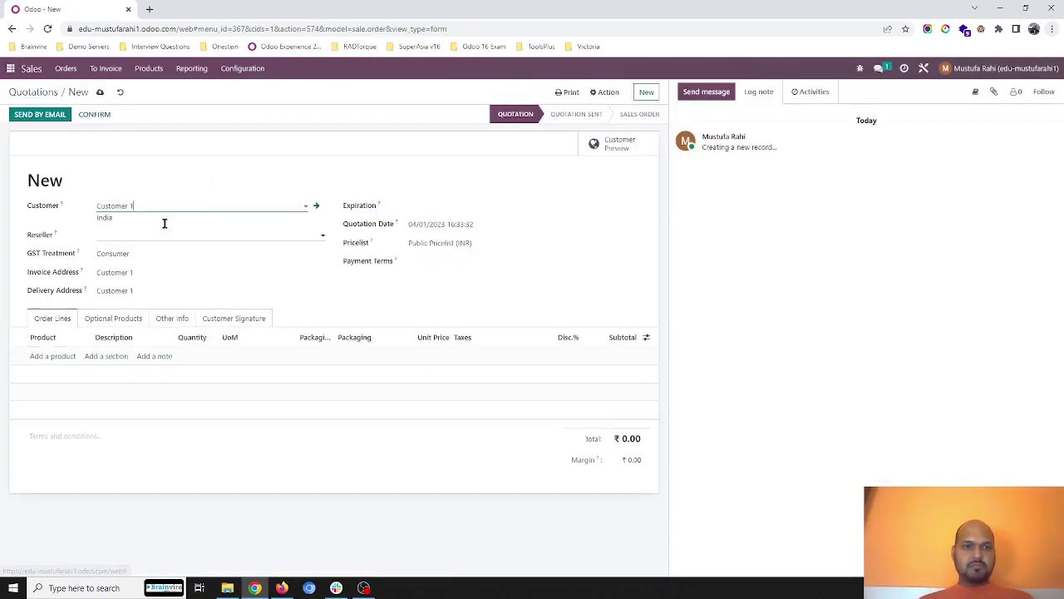
# Add Beer Bottle and Cheese lines and check the Branch 1 Sales journal
pyautogui.click(58, 355)
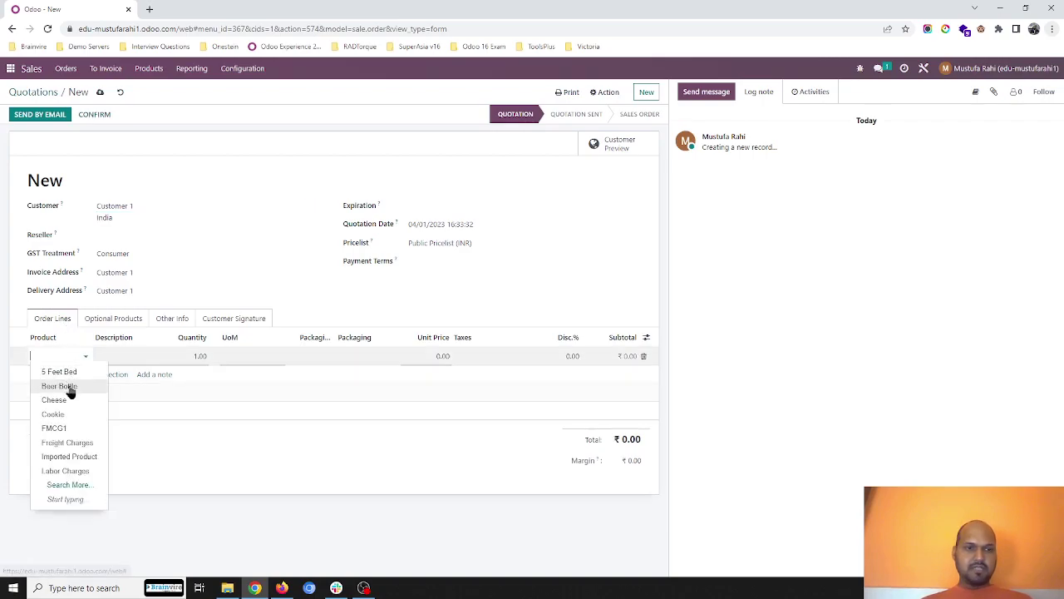
pyautogui.click(68, 386)
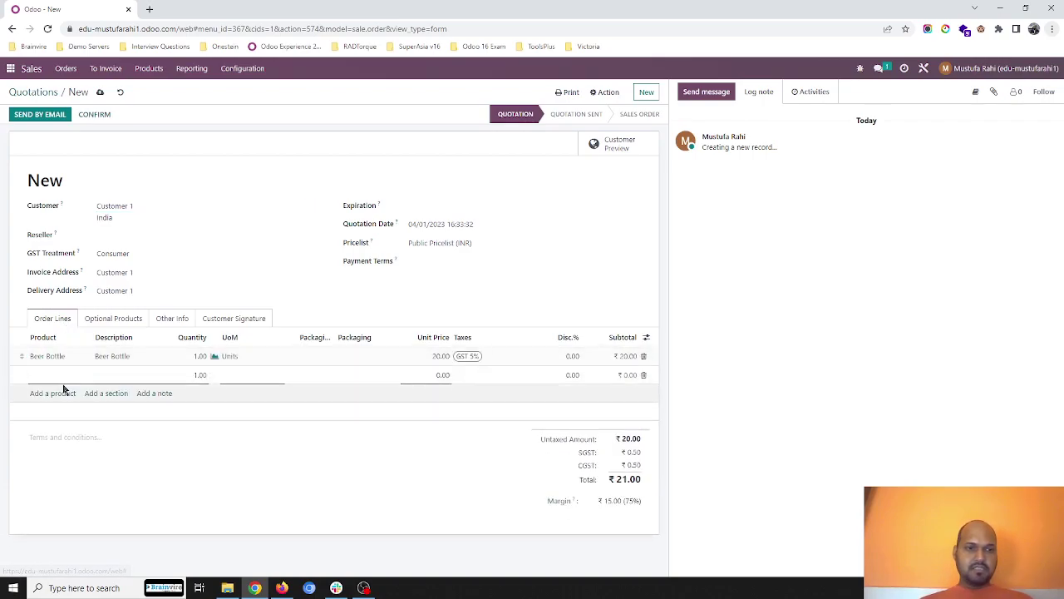
pyautogui.click(54, 375)
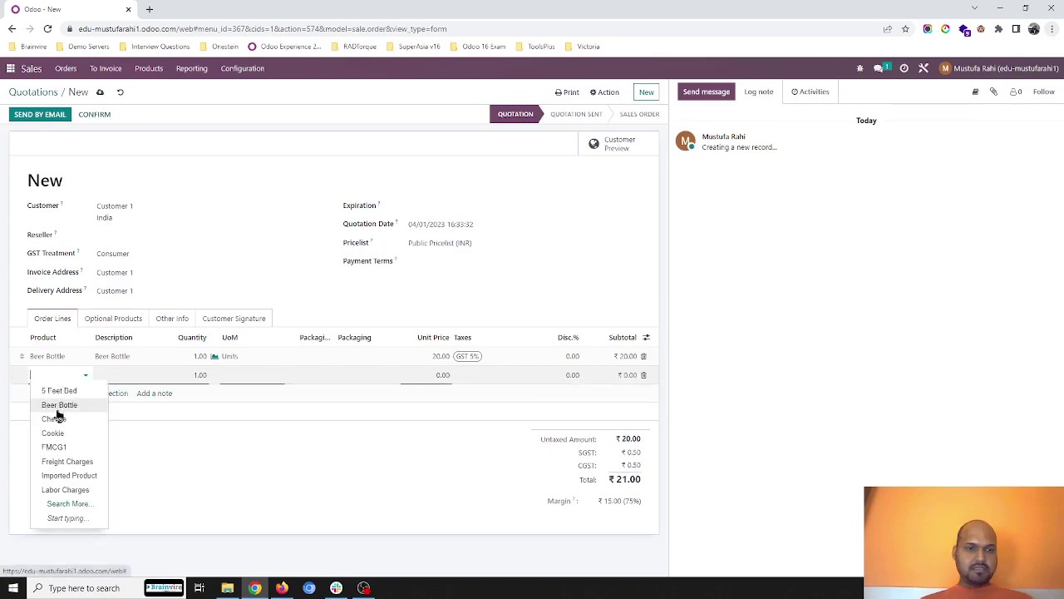
pyautogui.click(55, 418)
pyautogui.click(176, 323)
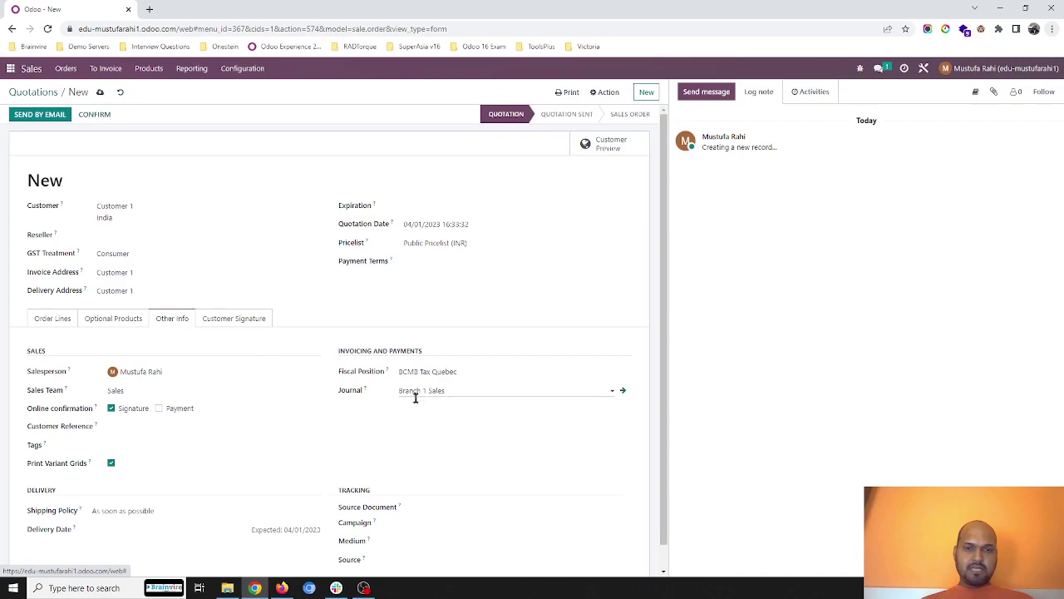
pyautogui.click(67, 325)
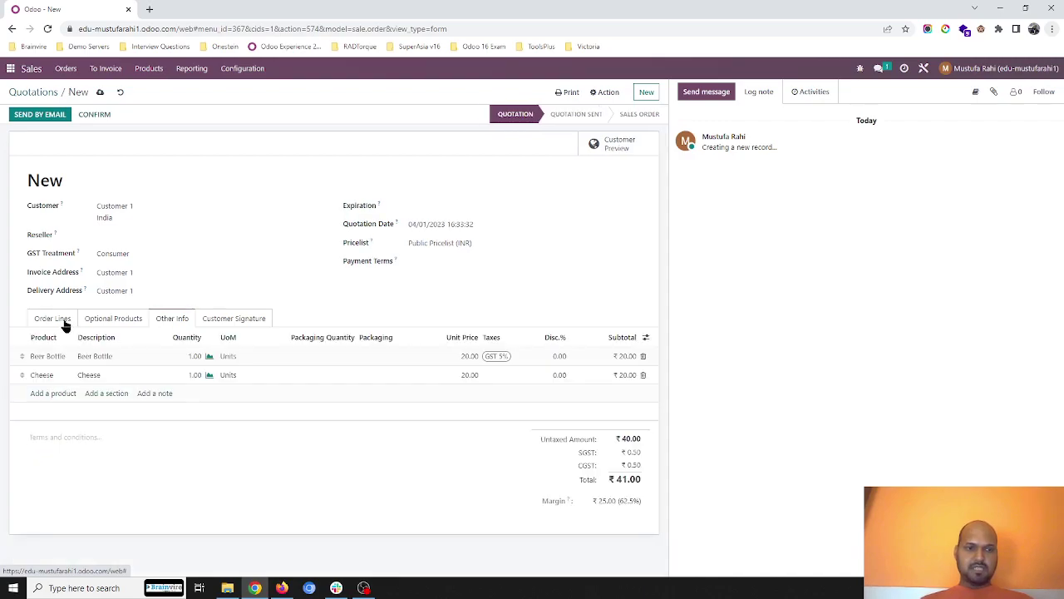
# Confirm the quotation as S00031 and validate its delivery with both quantities filled
pyautogui.click(104, 114)
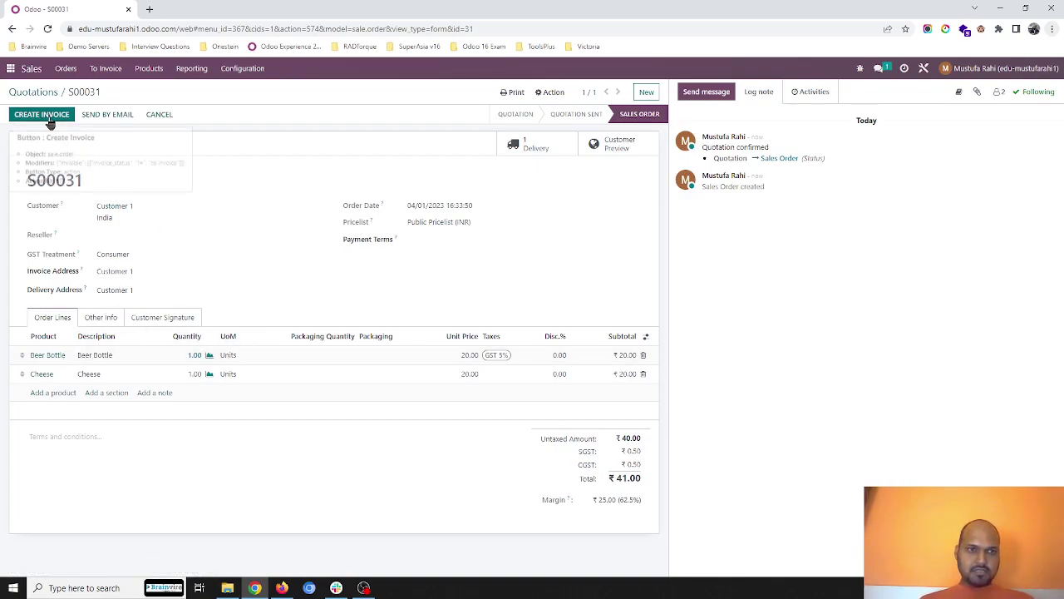
pyautogui.click(522, 143)
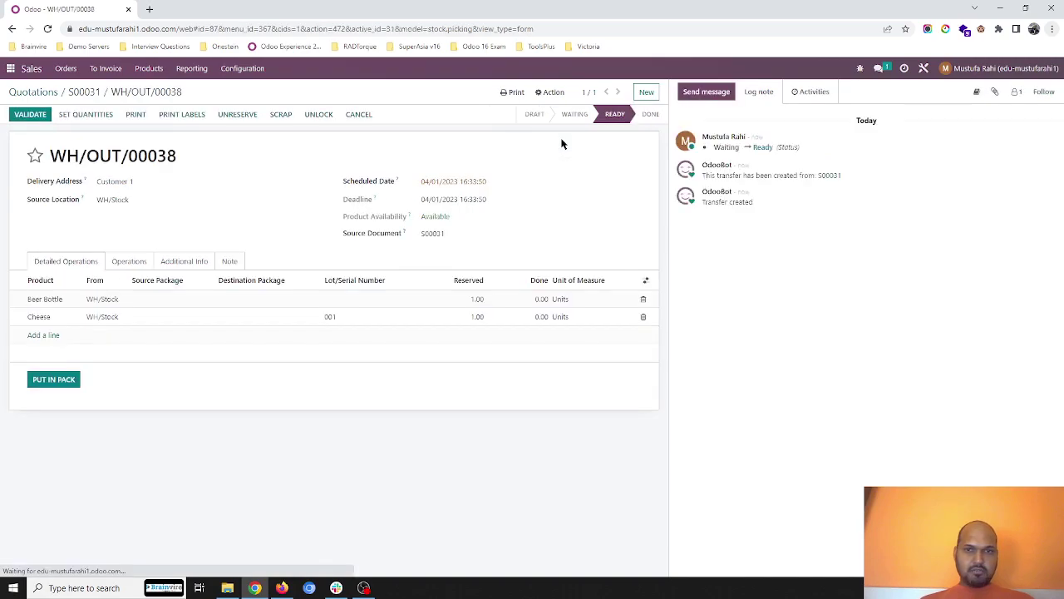
pyautogui.click(123, 263)
pyautogui.click(83, 263)
pyautogui.click(79, 116)
pyautogui.click(32, 117)
# Create the regular invoice for S00031 and open it
pyautogui.click(94, 92)
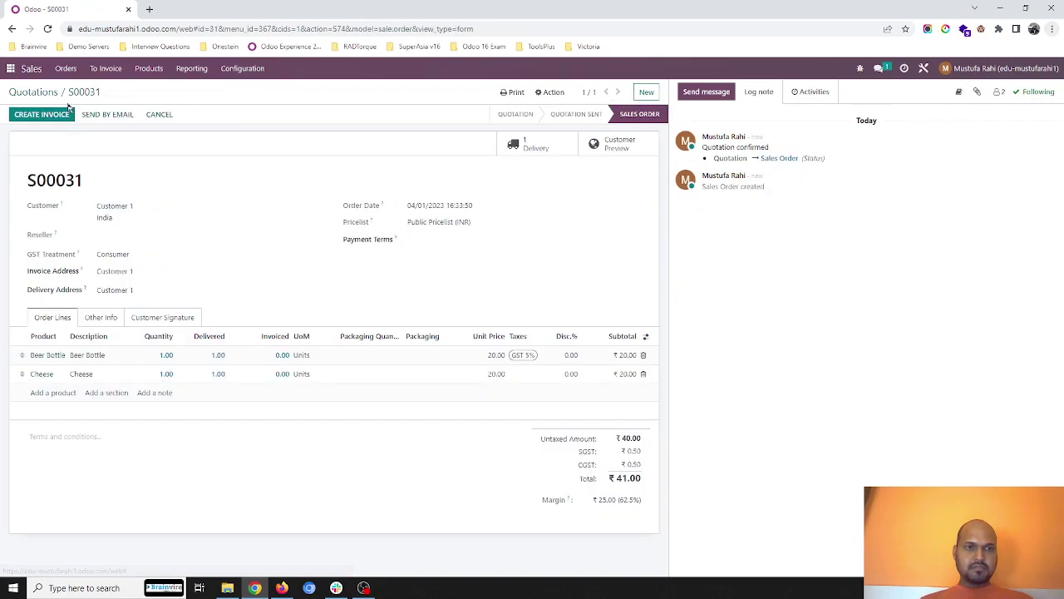
pyautogui.click(65, 113)
pyautogui.click(291, 213)
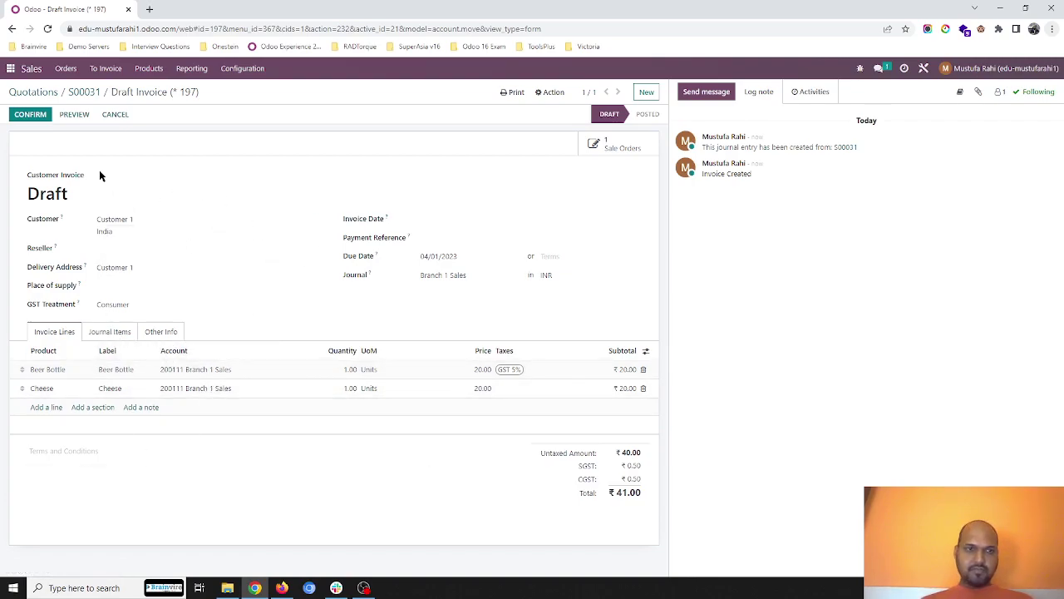
# Post the ₹41.00 invoice with place of supply Gujarat (IN), then go back to Quotations
pyautogui.click(30, 115)
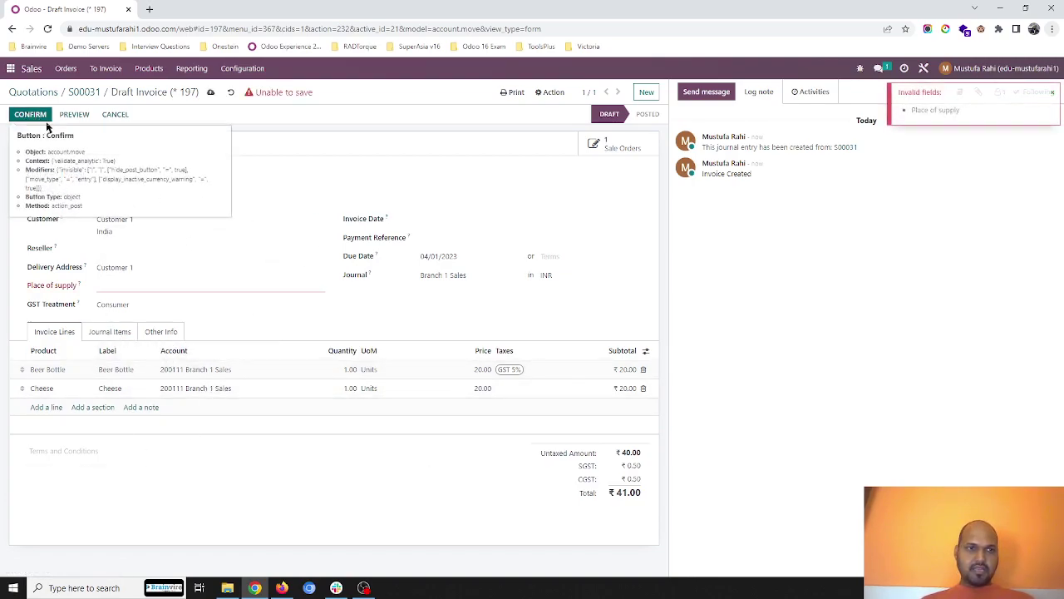
pyautogui.click(196, 285)
pyautogui.write('guj')
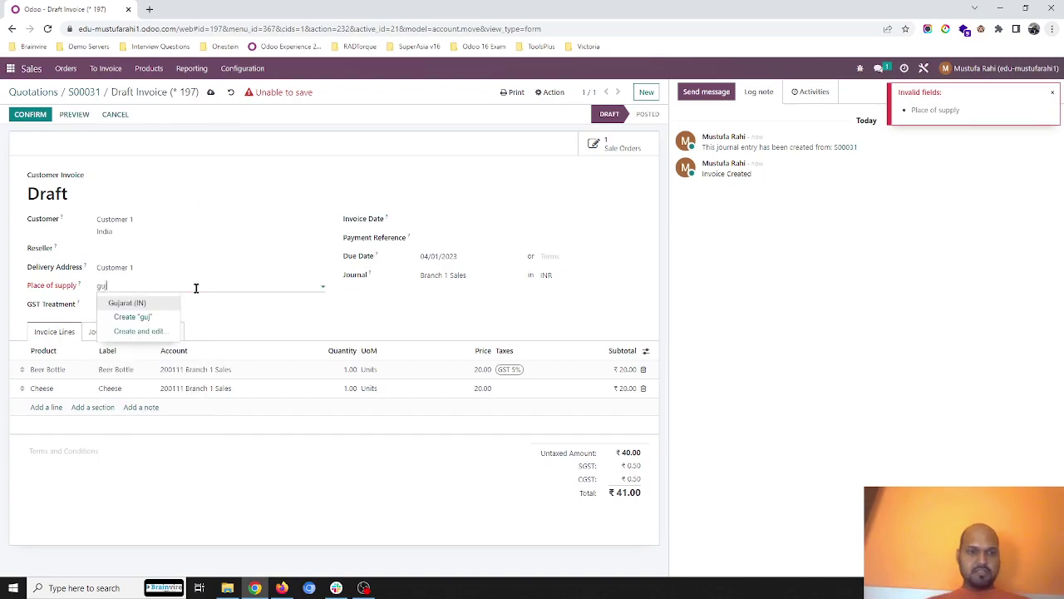
pyautogui.click(164, 305)
pyautogui.click(40, 114)
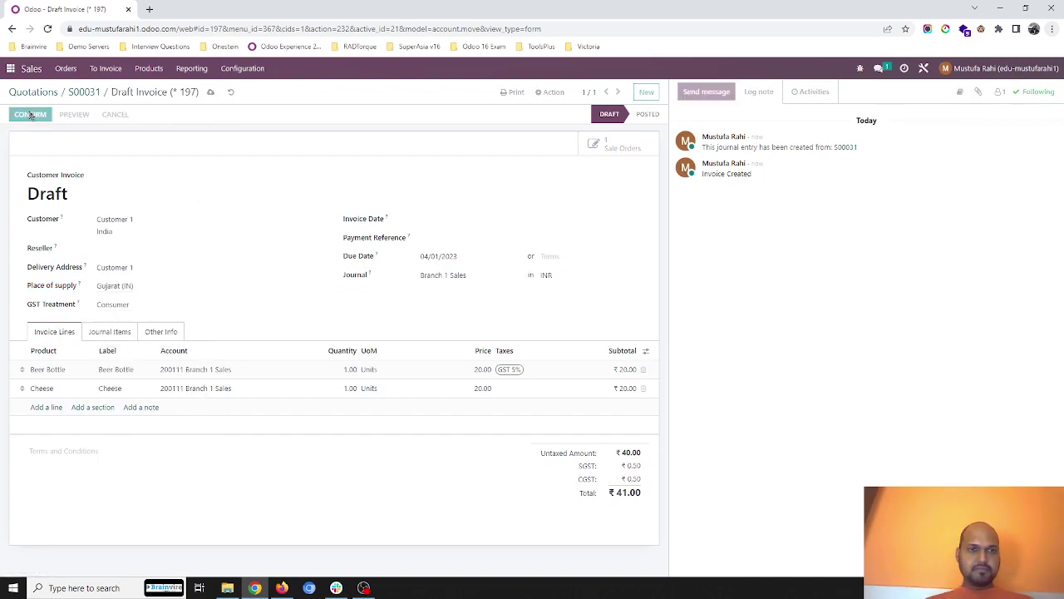
pyautogui.click(82, 93)
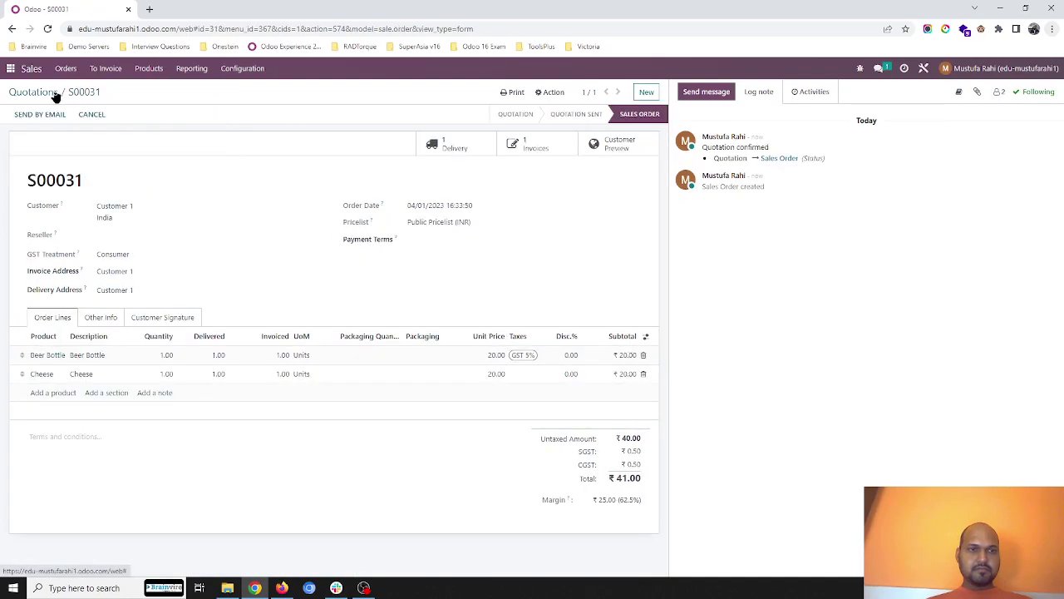
pyautogui.click(43, 93)
# Create a new quotation for Customer 1 with Cookie and Beer Bottle lines
pyautogui.click(25, 113)
pyautogui.click(167, 207)
pyautogui.click(158, 221)
pyautogui.click(65, 361)
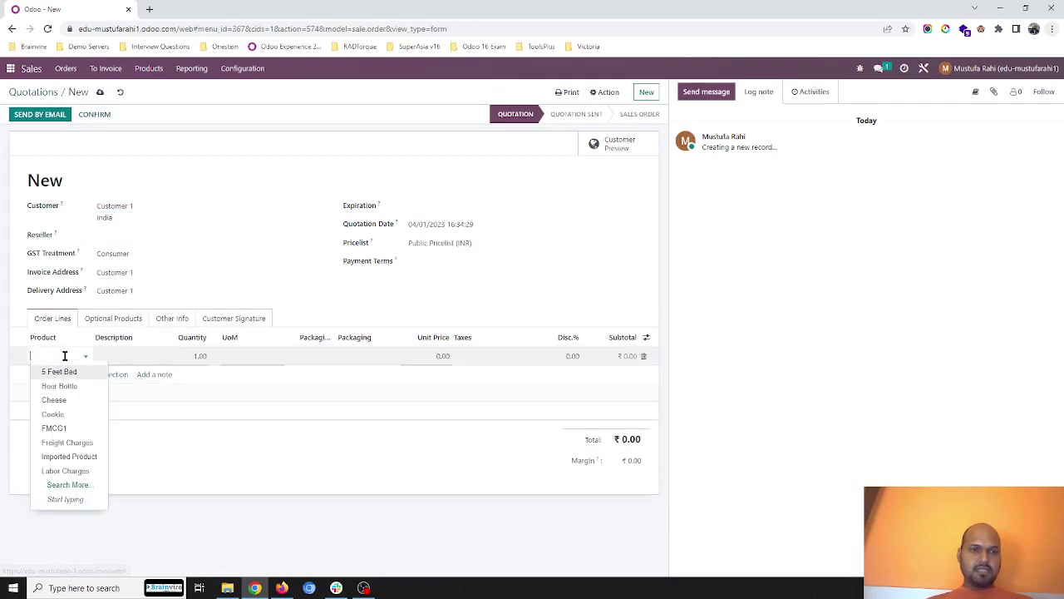
pyautogui.click(64, 418)
pyautogui.click(69, 375)
pyautogui.click(70, 406)
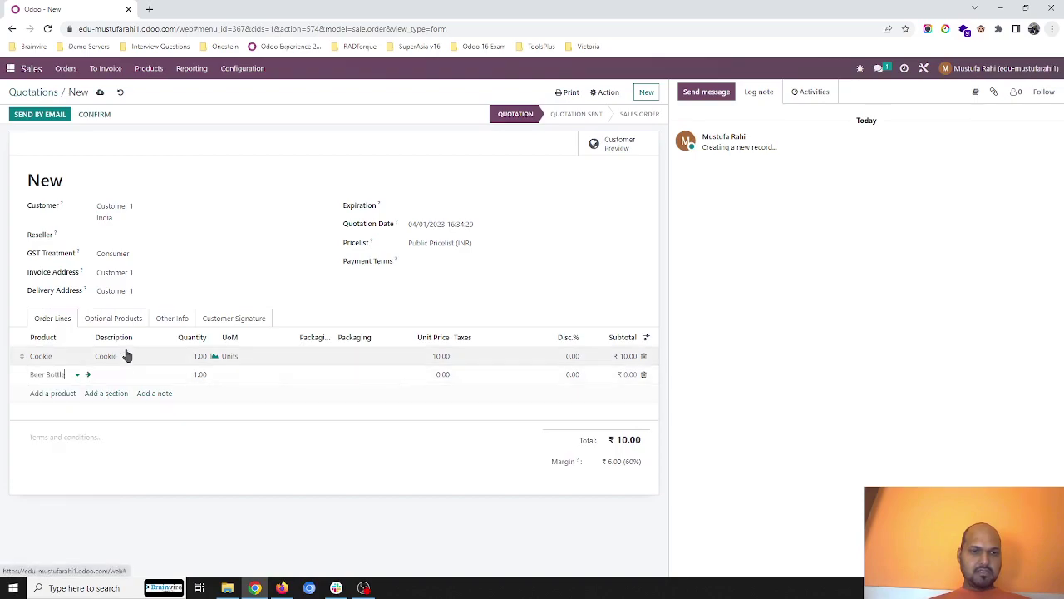
# Set the journal to Branch 2 Sales, save, and confirm it as order S00032
pyautogui.click(180, 320)
pyautogui.click(455, 394)
pyautogui.click(454, 419)
pyautogui.click(71, 320)
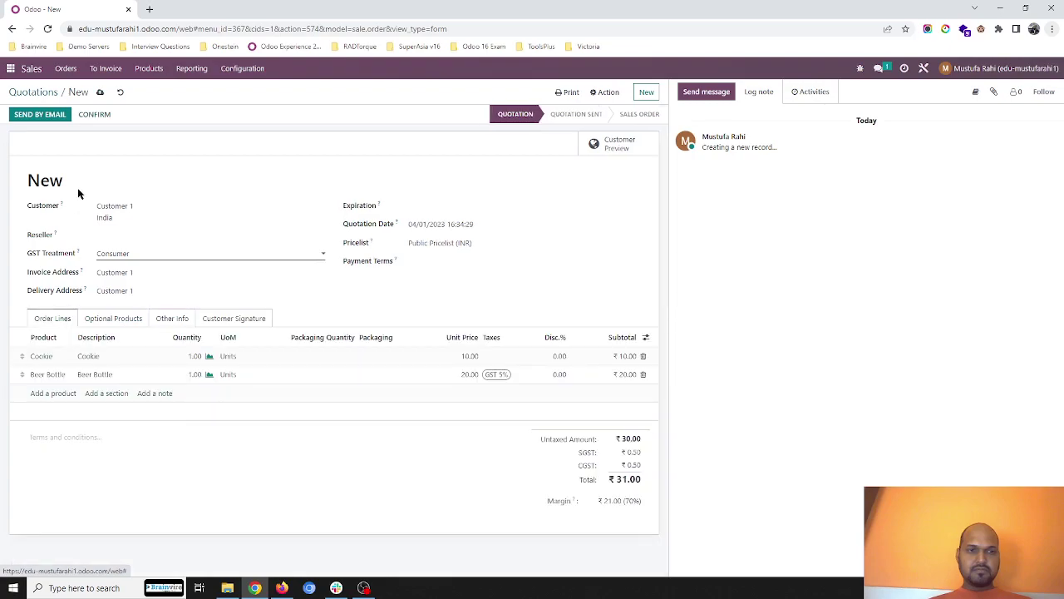
pyautogui.click(100, 92)
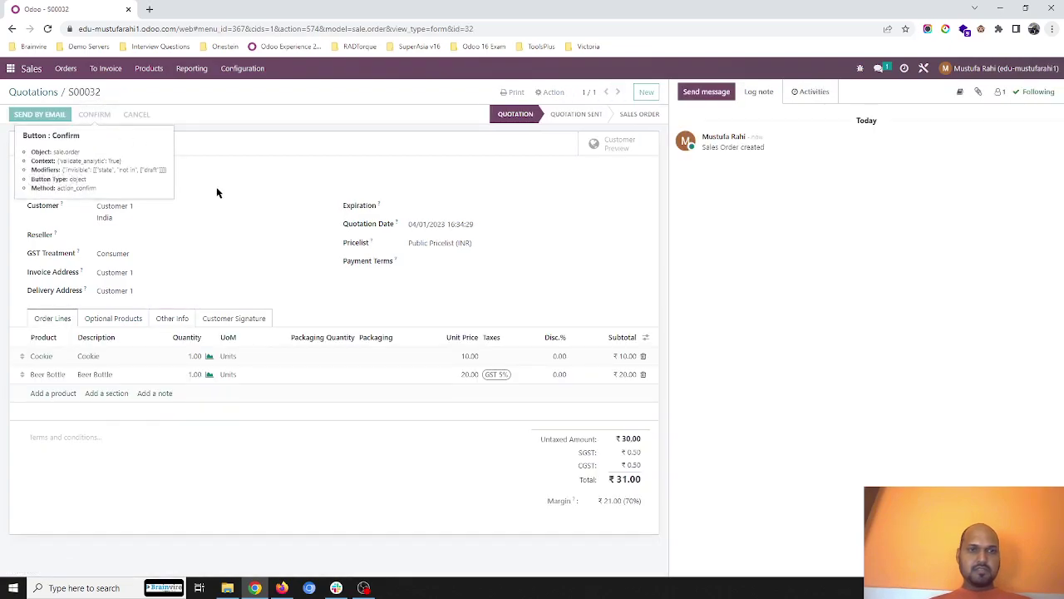
pyautogui.click(97, 114)
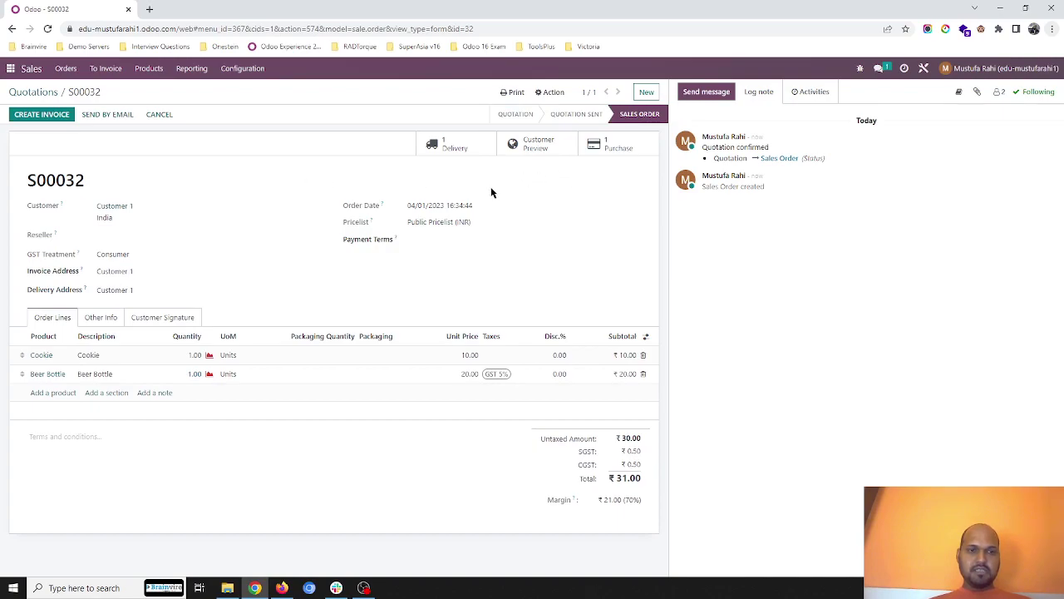
# Confirm purchase P00045 and validate receipt WH/IN/00049 for both products
pyautogui.click(615, 144)
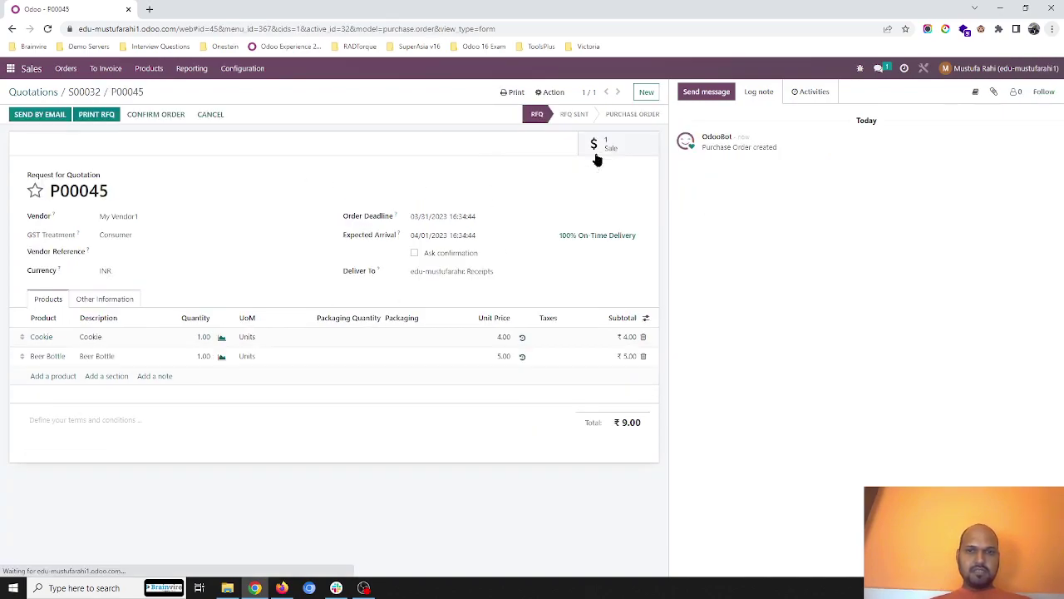
pyautogui.click(143, 114)
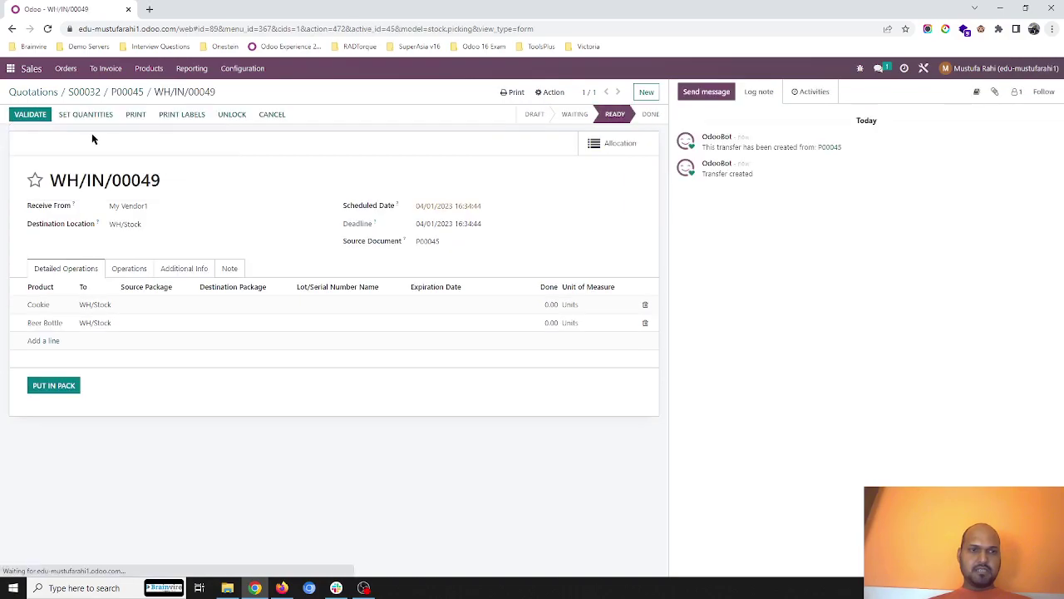
pyautogui.click(69, 115)
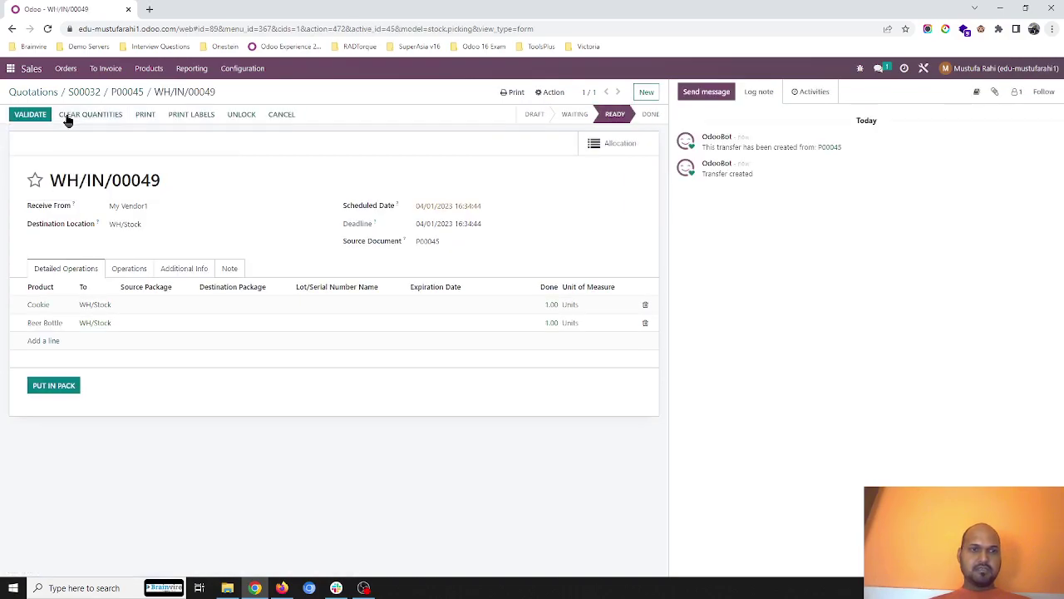
pyautogui.click(48, 114)
pyautogui.click(125, 92)
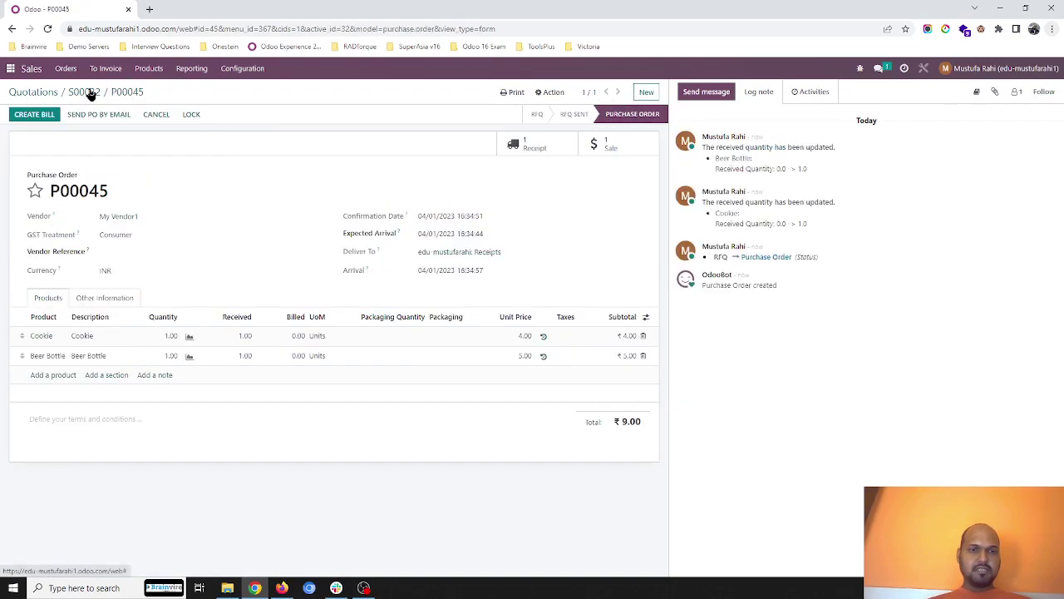
# Fill in done quantities and validate S00032's delivery WH/OUT/00039
pyautogui.click(90, 92)
pyautogui.click(446, 145)
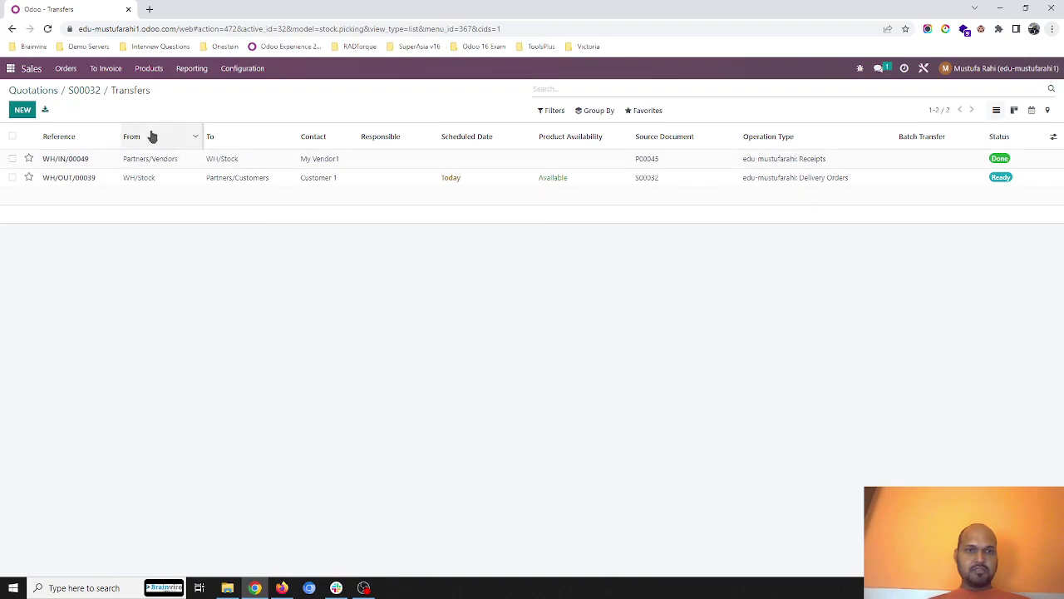
pyautogui.click(242, 177)
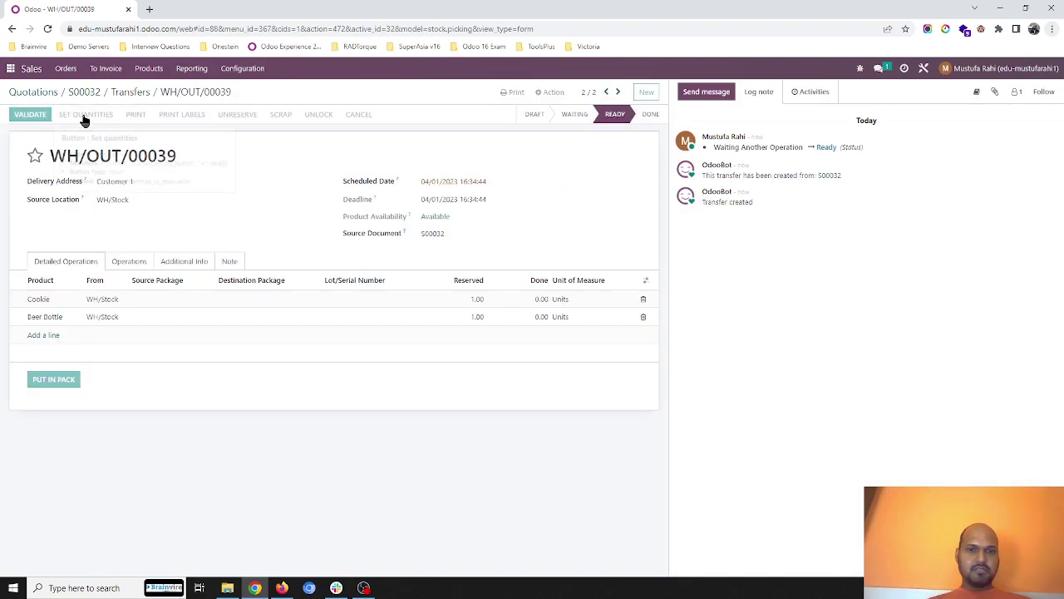
pyautogui.click(84, 118)
pyautogui.click(32, 114)
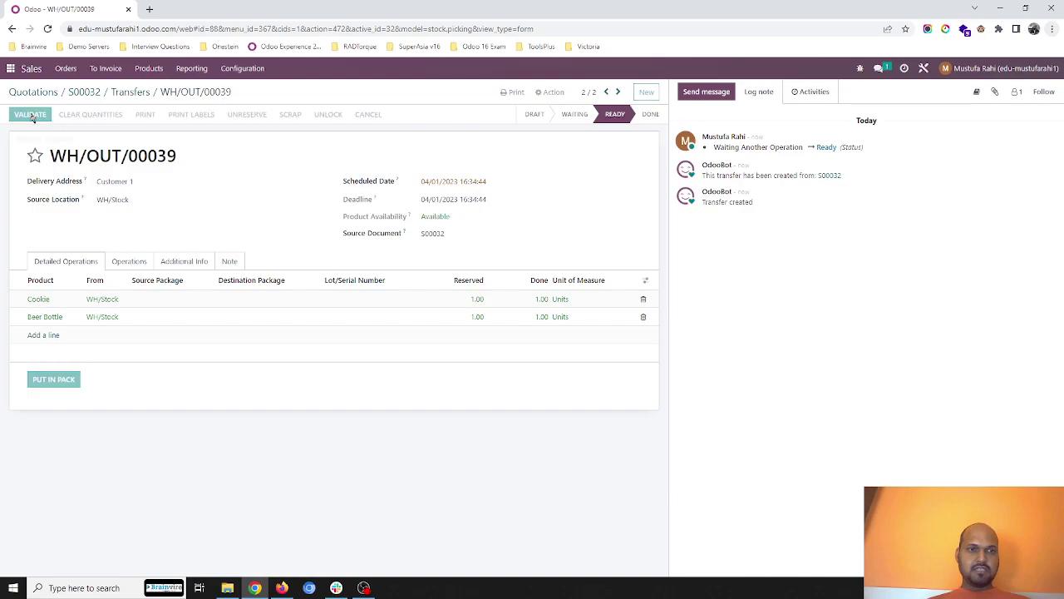
# Create the regular invoice for S00032, check its journal, and reopen the invoice
pyautogui.click(84, 93)
pyautogui.click(41, 114)
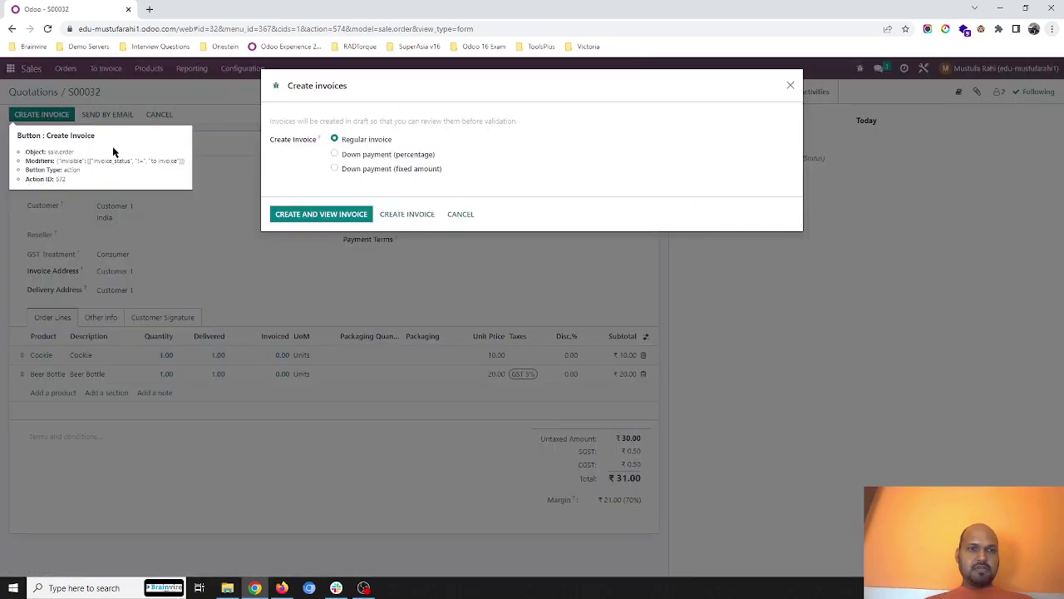
pyautogui.click(346, 213)
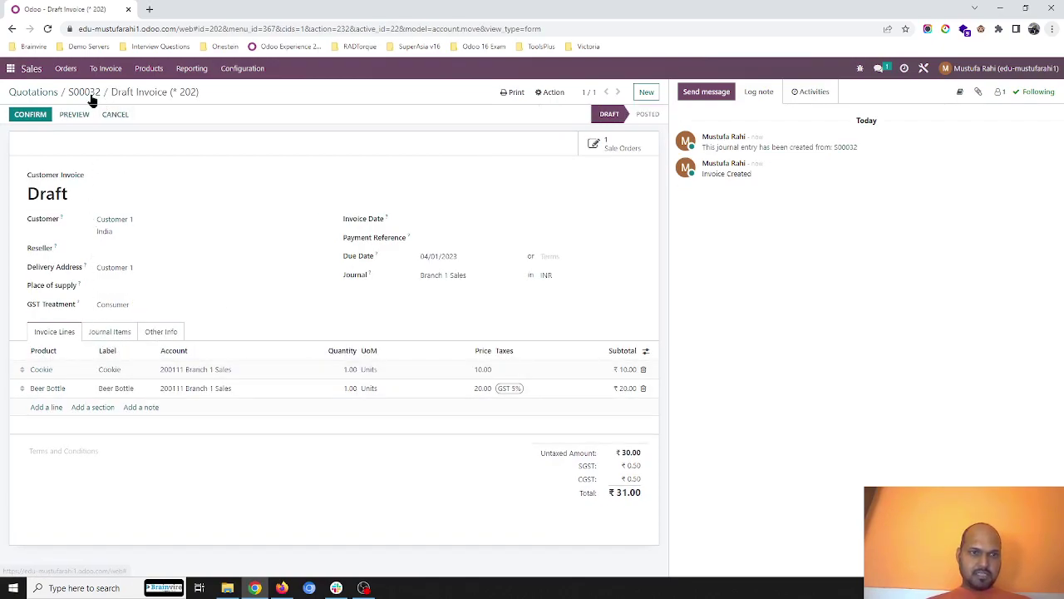
pyautogui.click(113, 319)
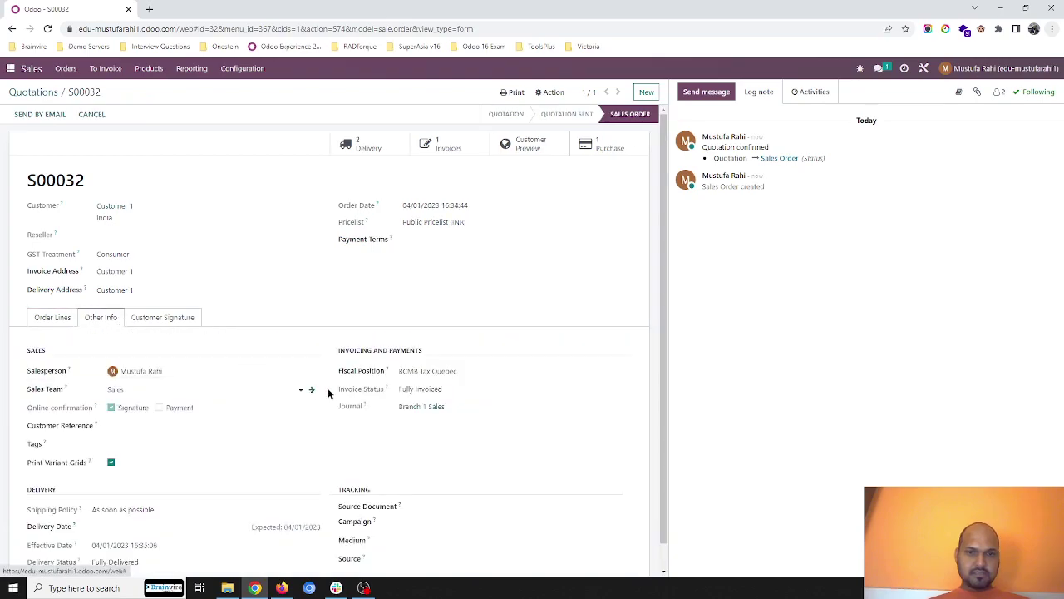
pyautogui.click(40, 93)
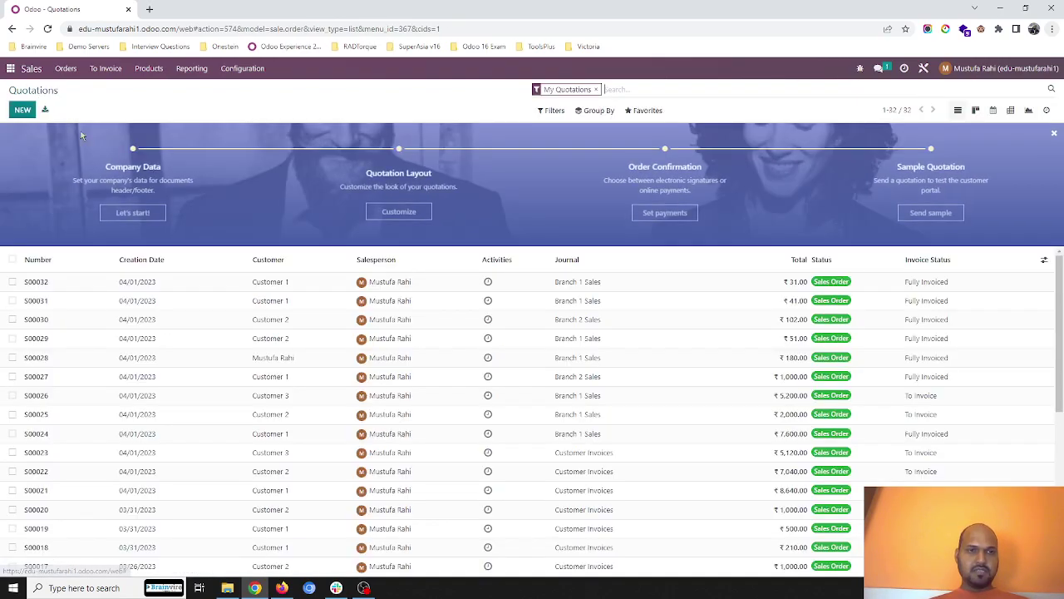
pyautogui.click(170, 284)
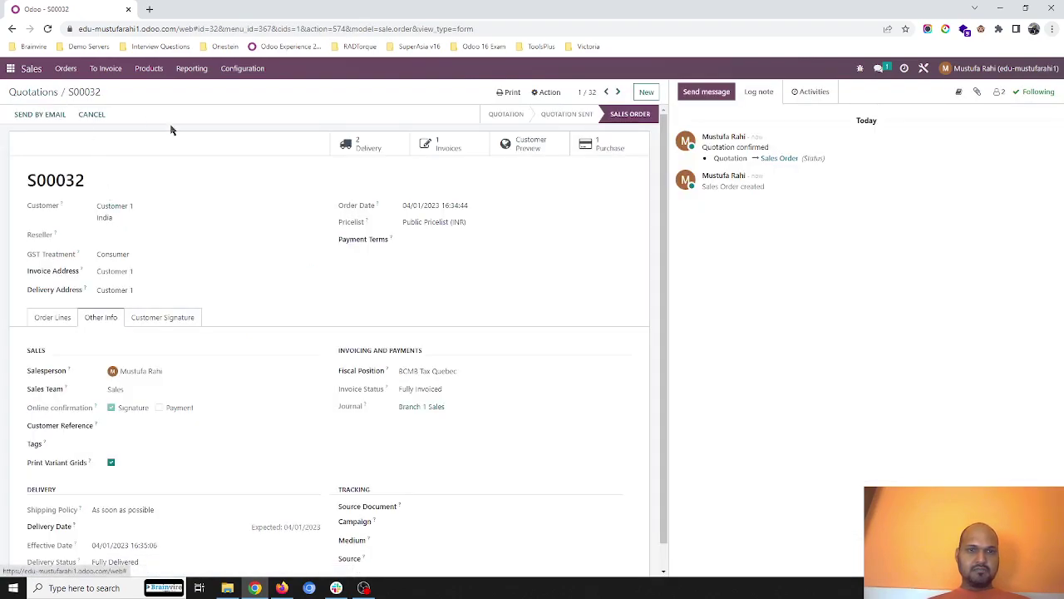
pyautogui.click(440, 143)
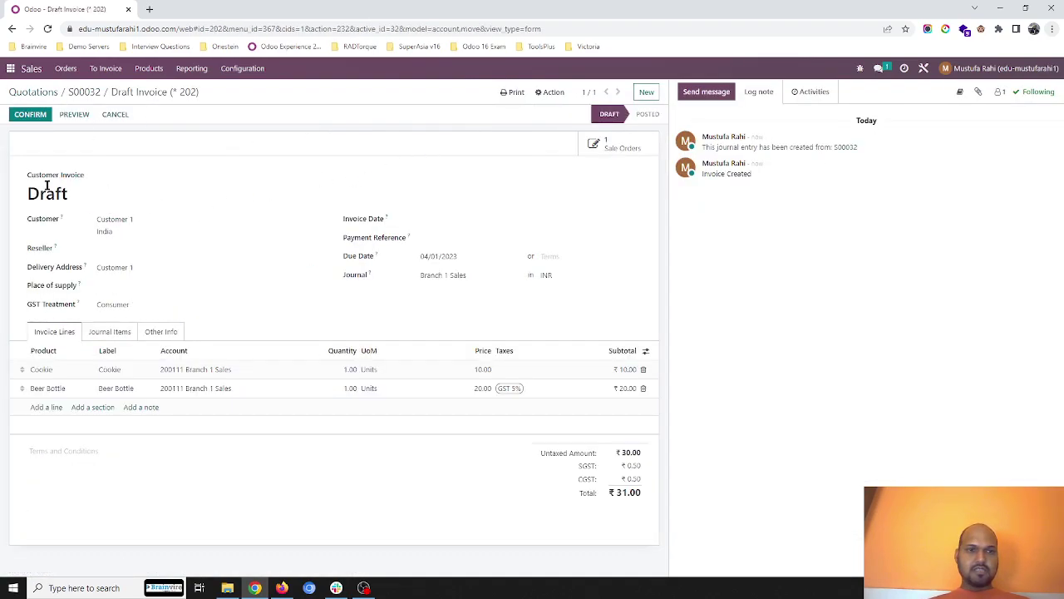
# Set place of supply to Gujarat (IN) and post invoice B1S/2023/00005
pyautogui.click(39, 118)
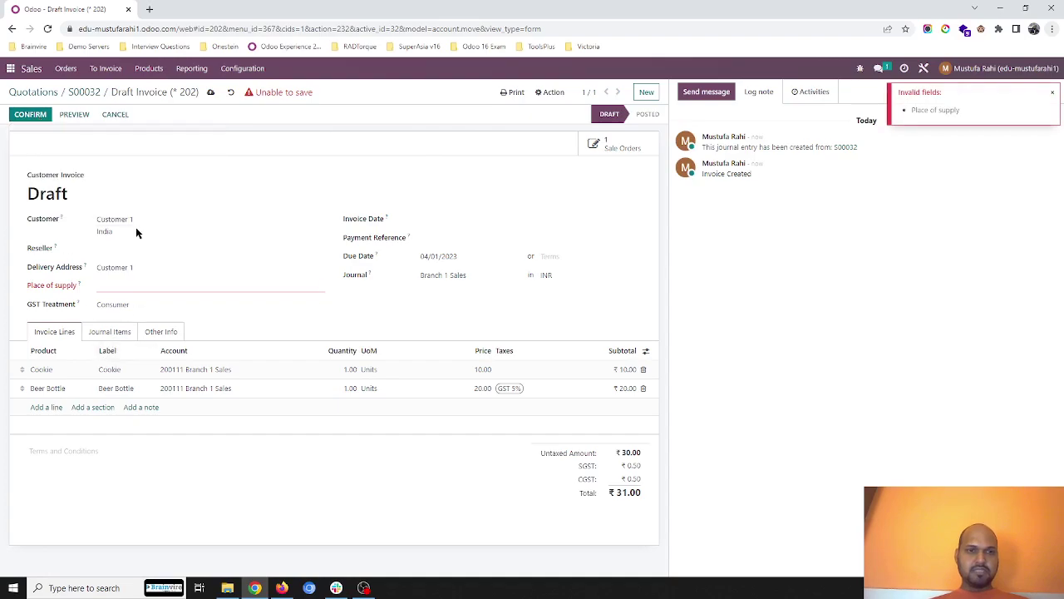
pyautogui.click(156, 288)
pyautogui.write('hyd')
pyautogui.press('BackSpace')
pyautogui.press('BackSpace')
pyautogui.press('BackSpace')
pyautogui.press('BackSpace')
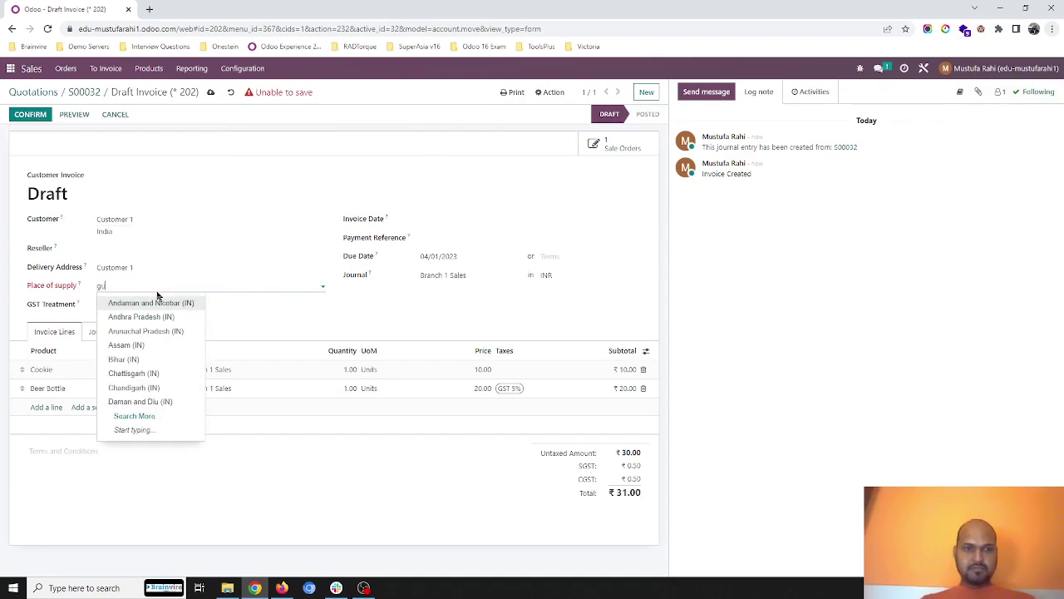
pyautogui.click(156, 304)
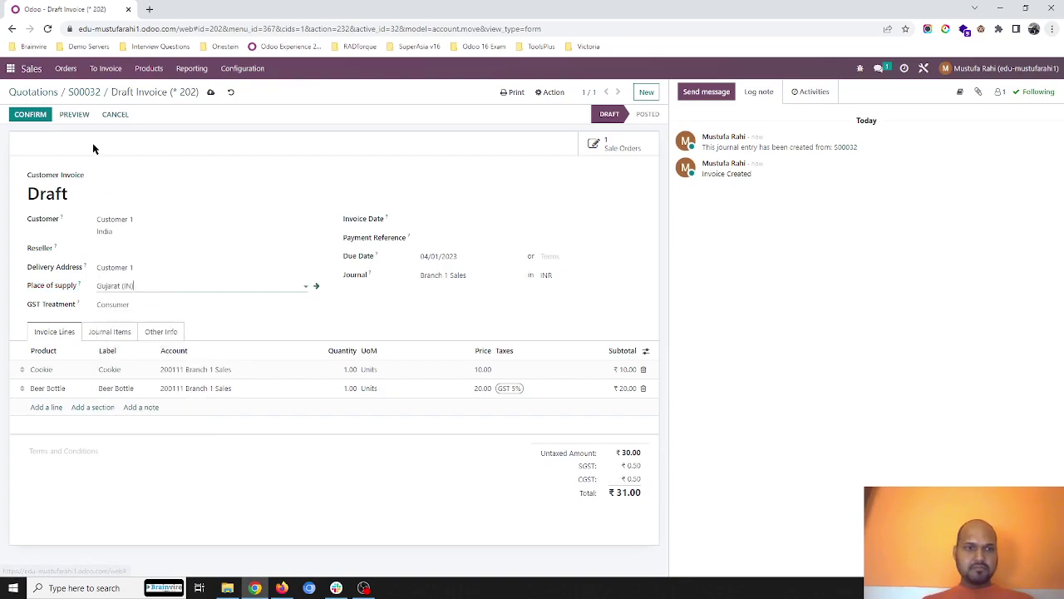
pyautogui.click(32, 115)
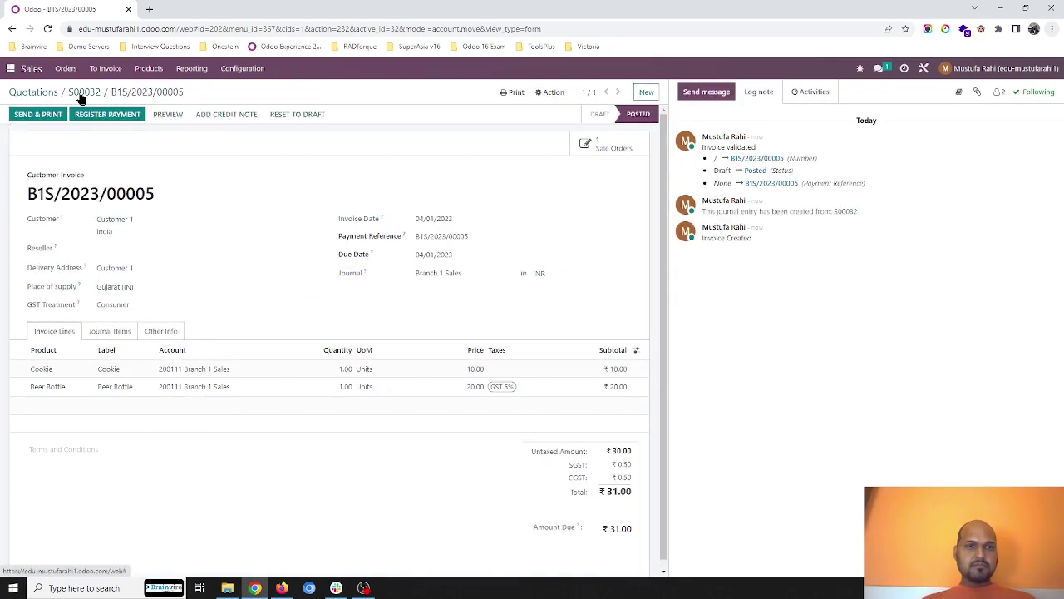
# Start a new quotation for Customer 2
pyautogui.click(80, 94)
pyautogui.click(18, 93)
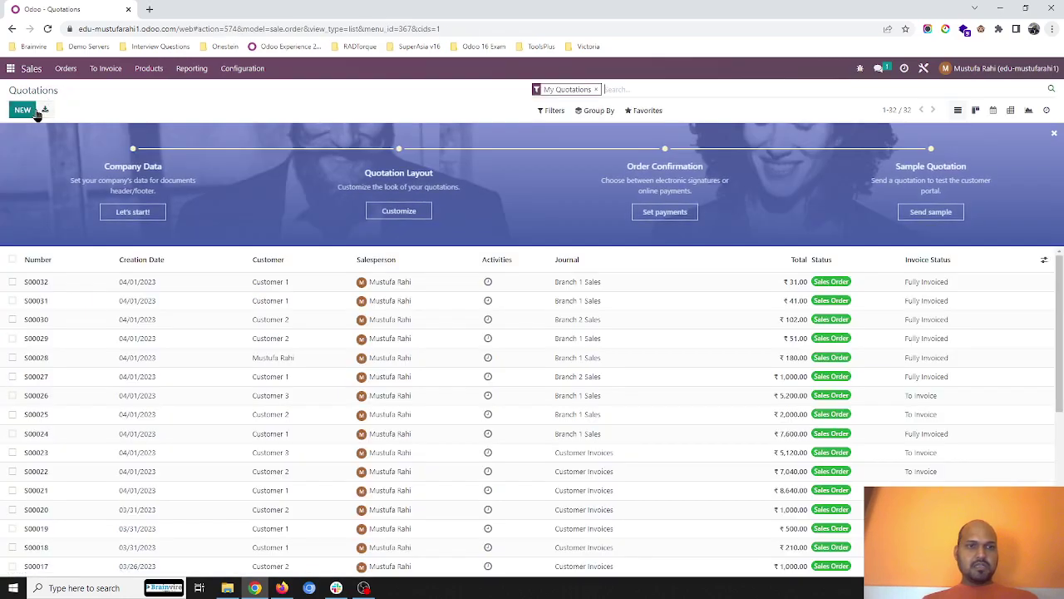
pyautogui.click(33, 112)
pyautogui.click(195, 206)
pyautogui.click(171, 240)
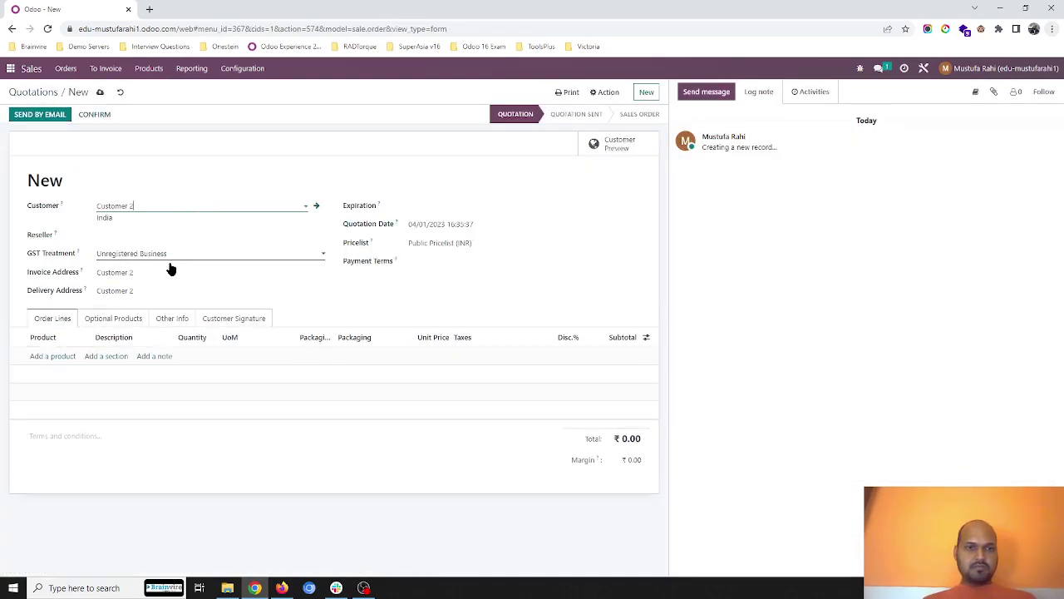
# Add Cookie and Beer Bottle lines to the quotation
pyautogui.click(62, 356)
pyautogui.click(67, 403)
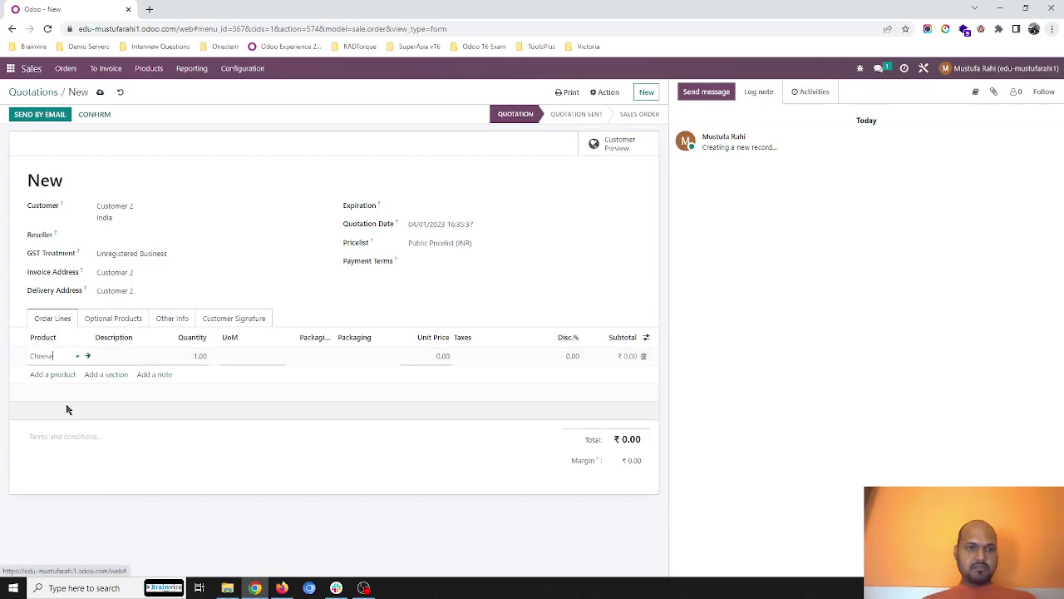
pyautogui.write('c')
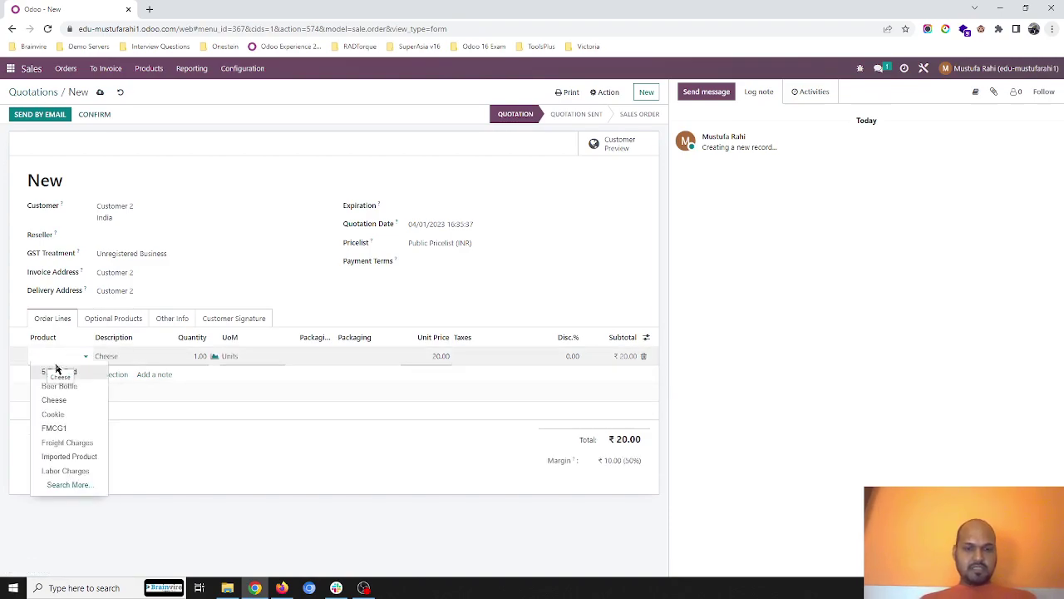
pyautogui.write('o')
pyautogui.click(84, 373)
pyautogui.click(48, 375)
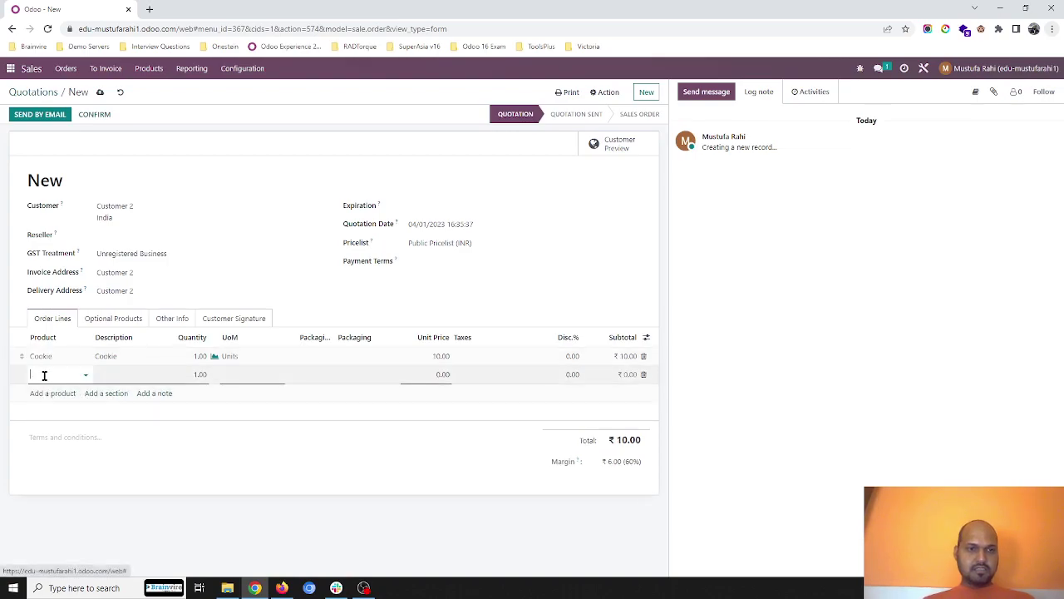
pyautogui.click(44, 375)
pyautogui.click(60, 405)
# Set the journal to Branch 2 Sales and save quotation S00033
pyautogui.click(172, 320)
pyautogui.click(463, 390)
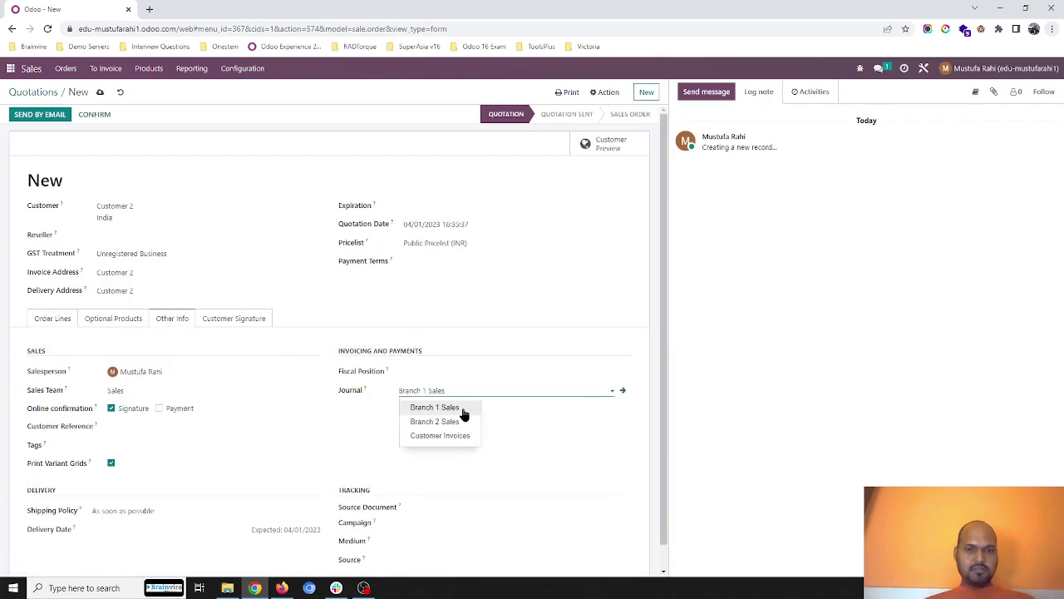
pyautogui.click(464, 421)
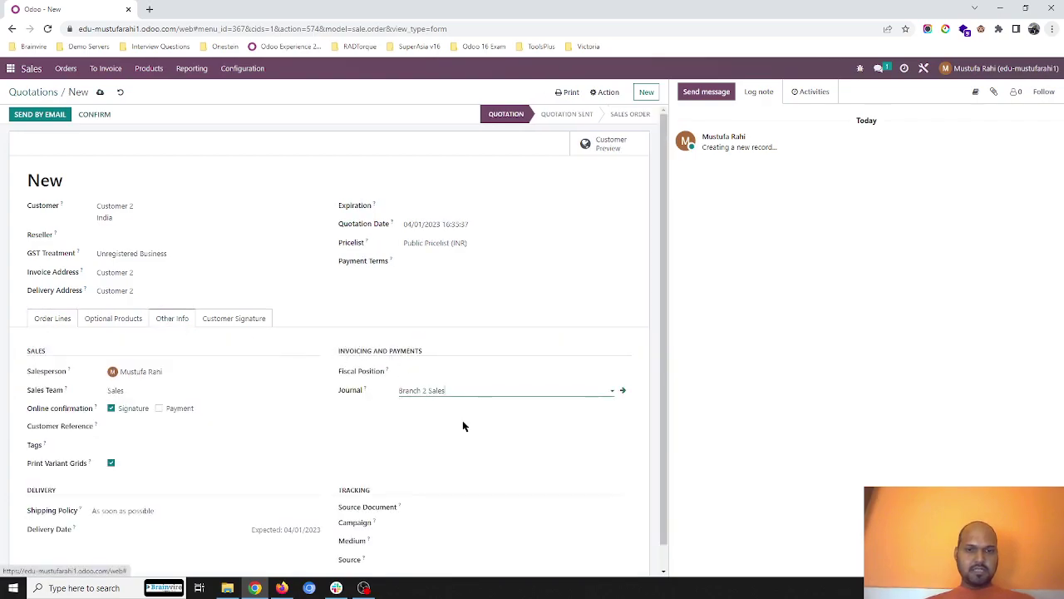
pyautogui.click(98, 93)
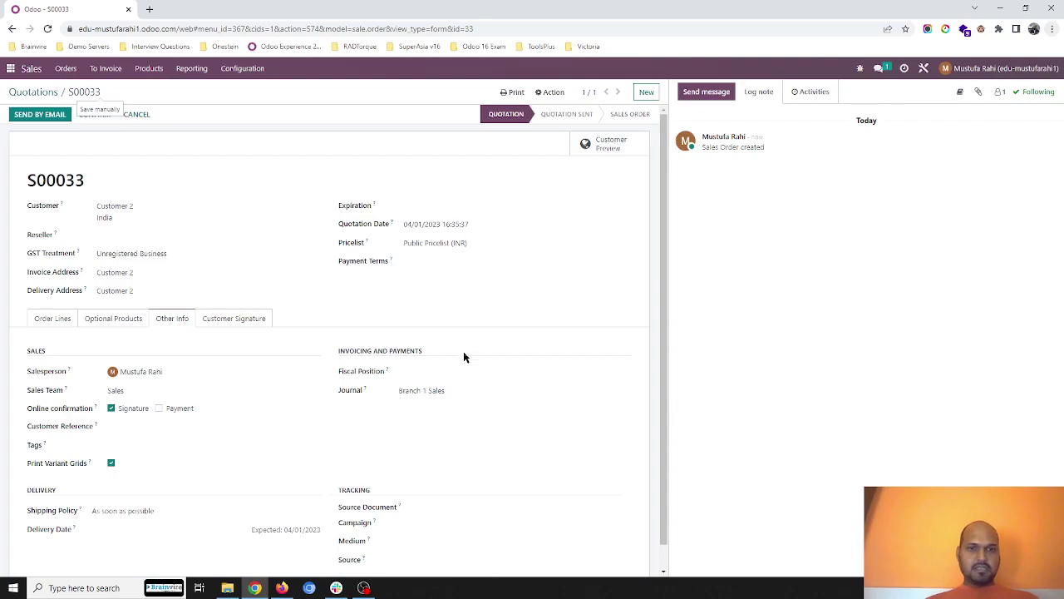
pyautogui.click(472, 388)
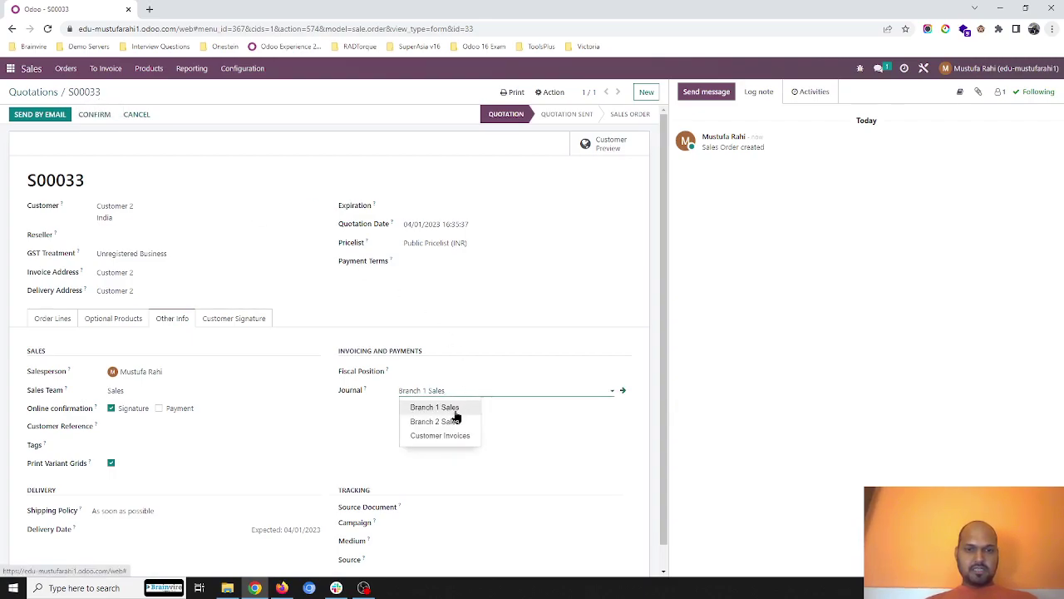
pyautogui.click(458, 420)
pyautogui.click(112, 94)
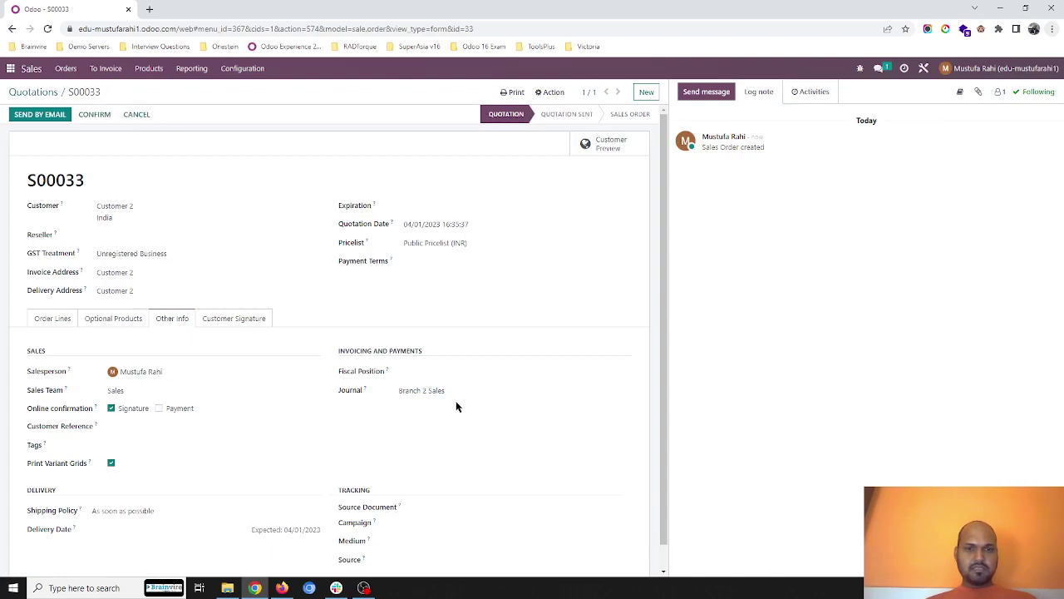
# Confirm quotation S00033 as a sales order
pyautogui.click(49, 318)
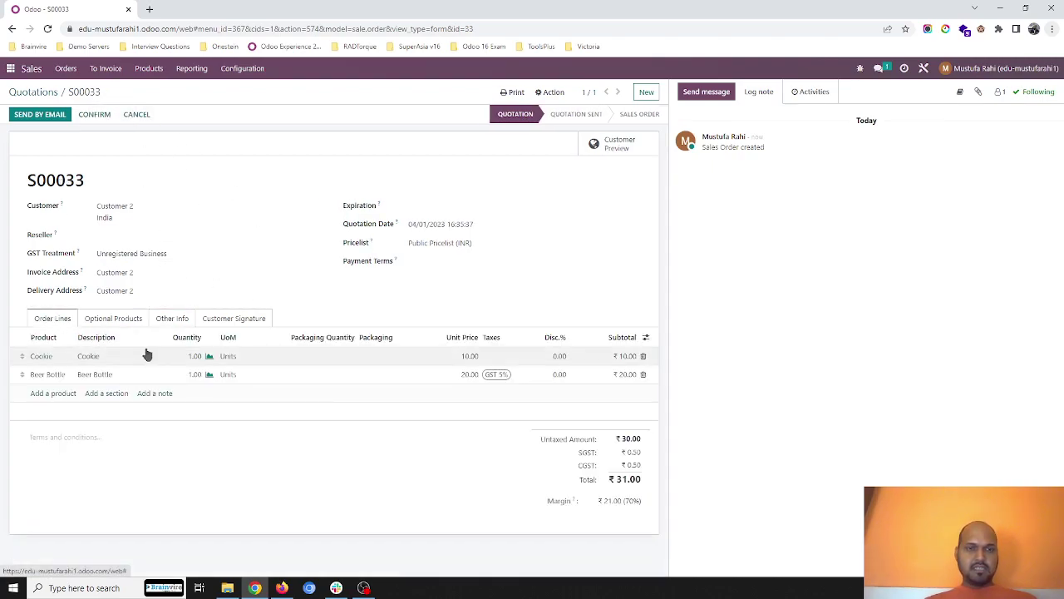
pyautogui.click(86, 115)
pyautogui.click(107, 320)
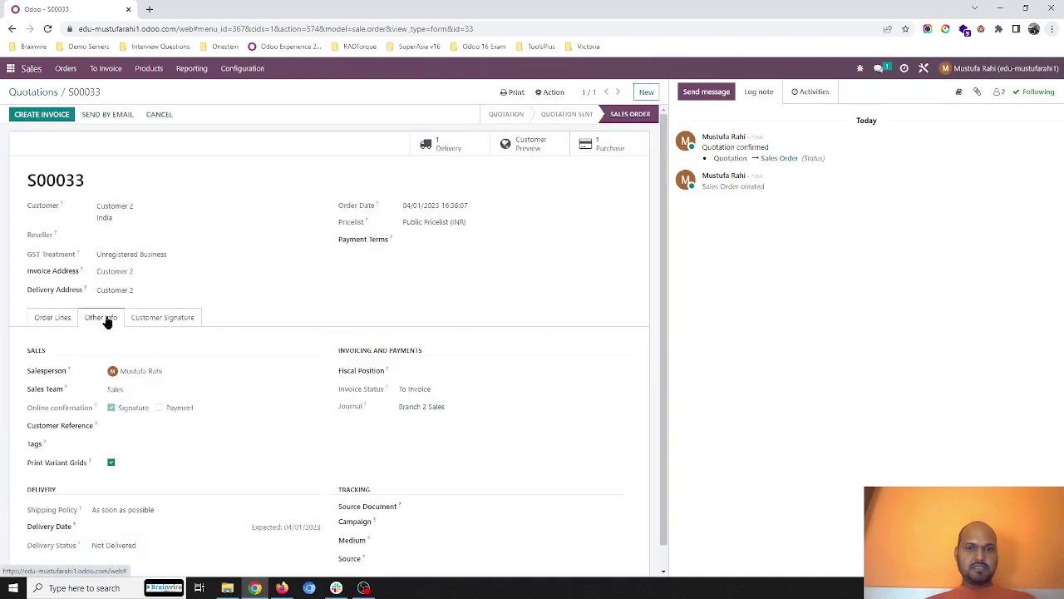
pyautogui.click(58, 320)
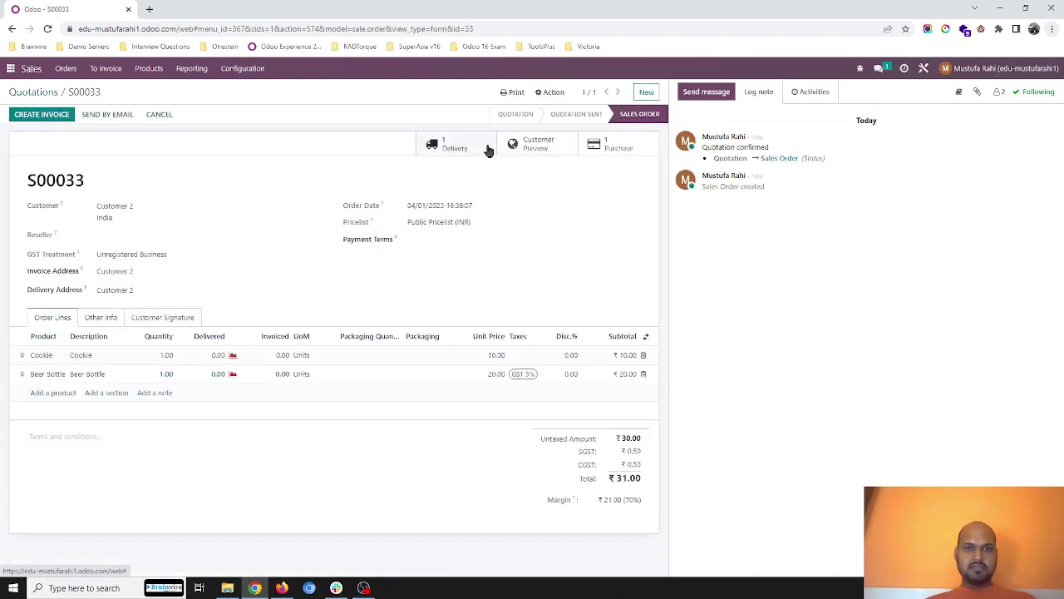
# Confirm purchase P00046 and validate its receipt WH/IN/00050
pyautogui.click(605, 143)
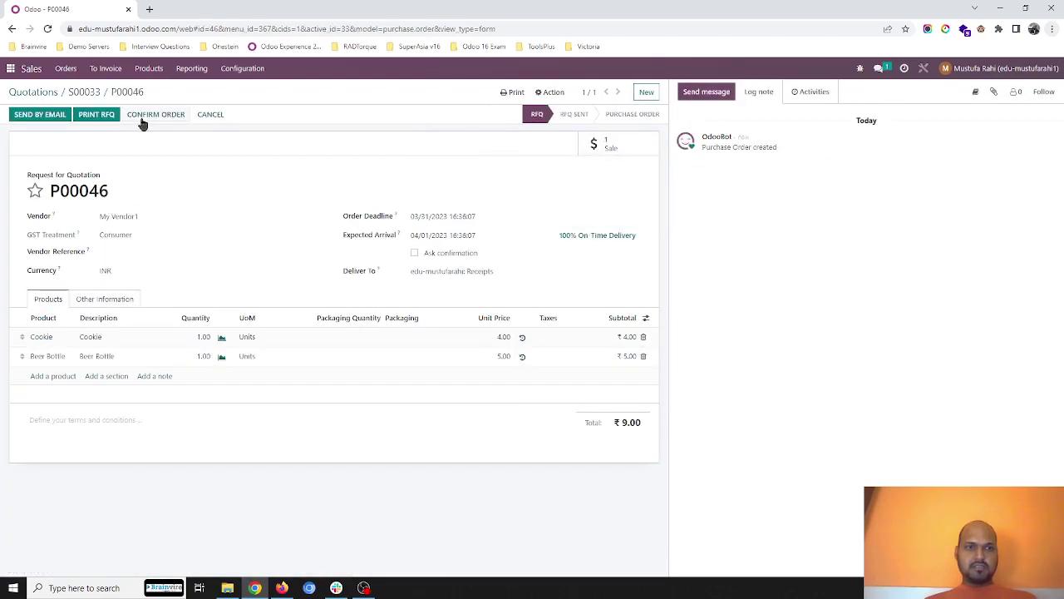
pyautogui.click(143, 117)
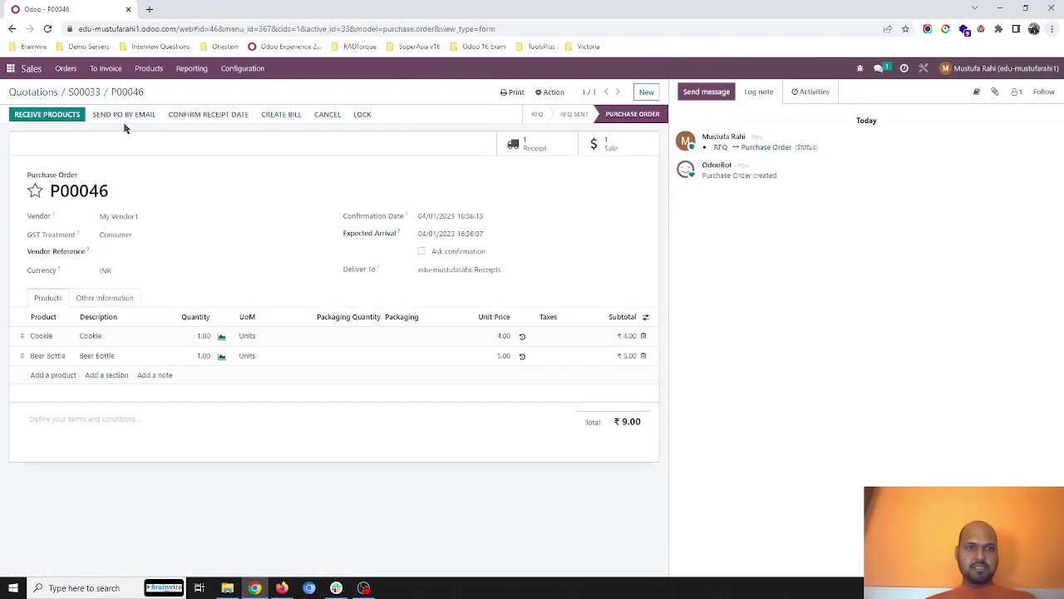
pyautogui.click(71, 119)
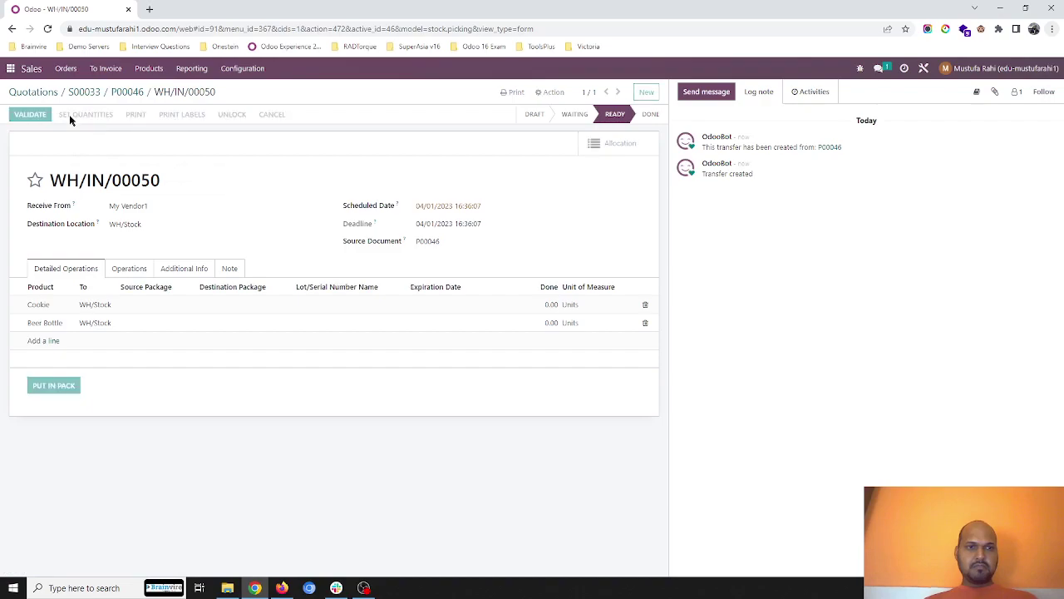
pyautogui.click(30, 115)
pyautogui.click(123, 93)
pyautogui.click(83, 92)
# Fill in done quantities for Cookie and Beer Bottle and validate WH/OUT/00040
pyautogui.click(473, 150)
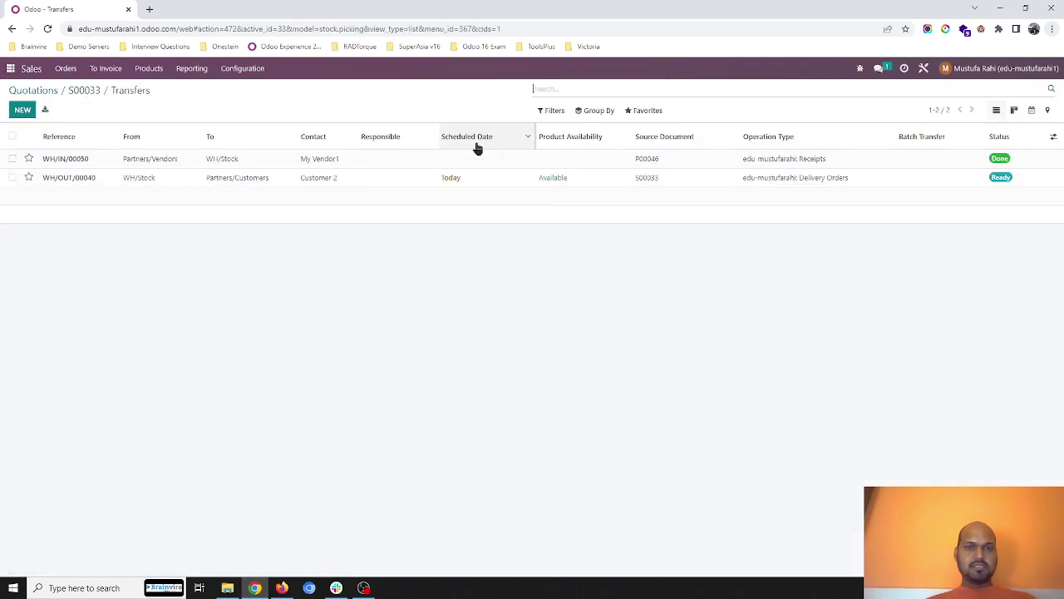
pyautogui.click(354, 178)
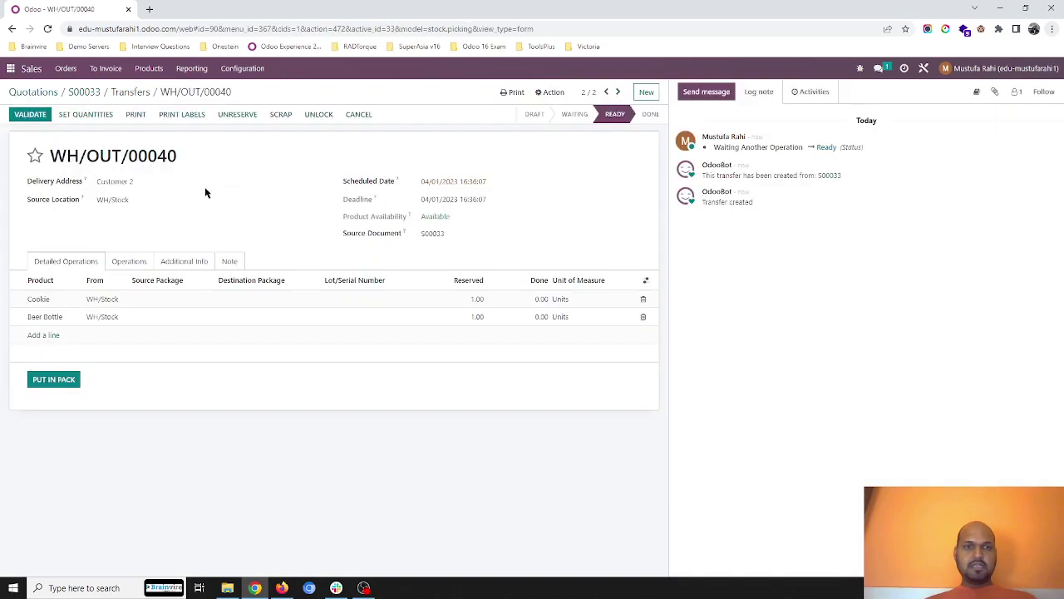
pyautogui.click(90, 115)
pyautogui.click(30, 115)
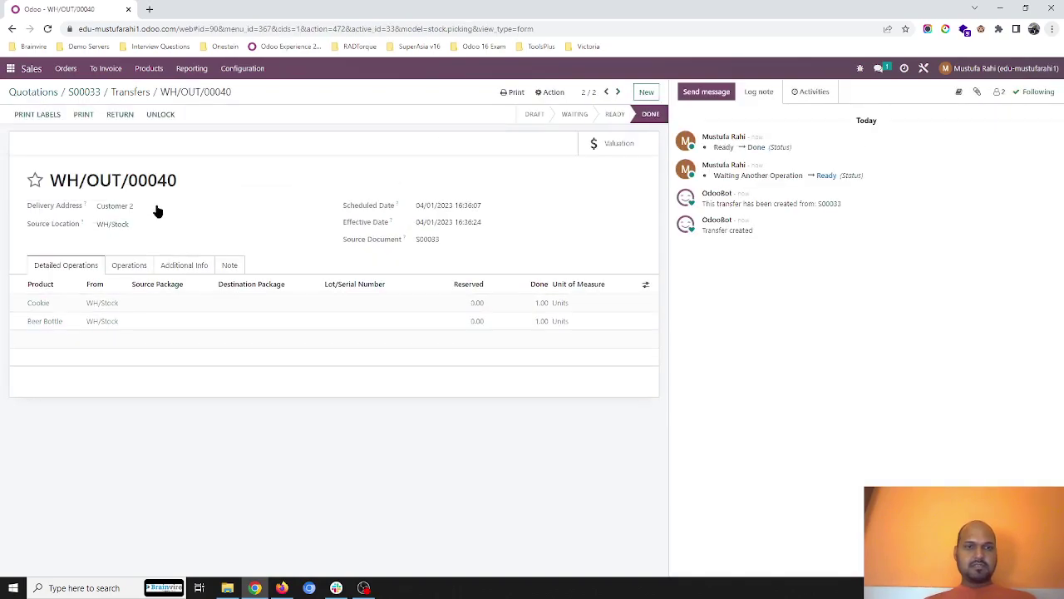
# Create a regular invoice from sales order S00033
pyautogui.click(83, 92)
pyautogui.click(40, 116)
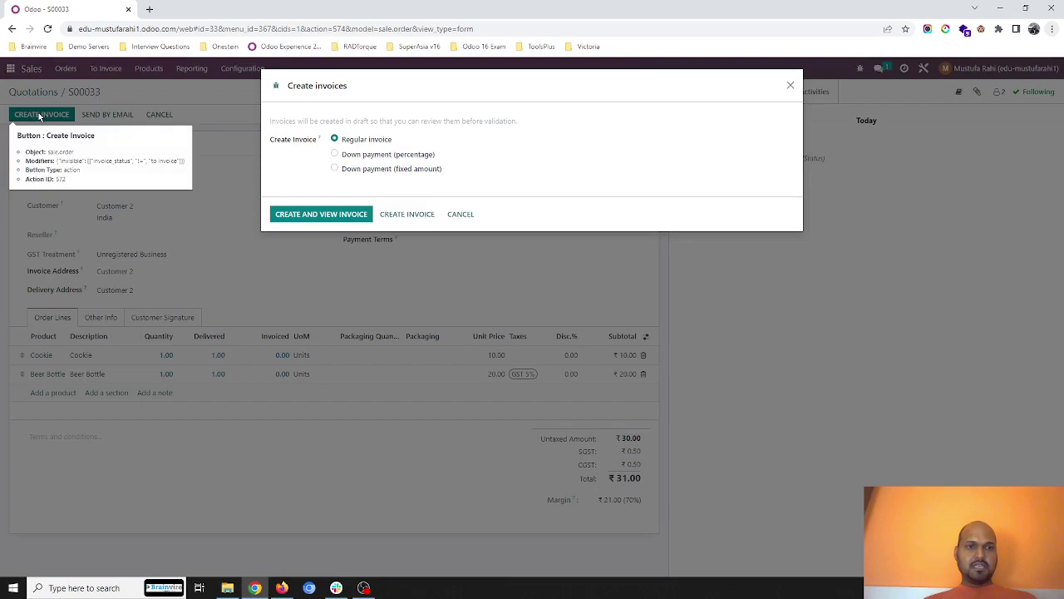
pyautogui.click(331, 214)
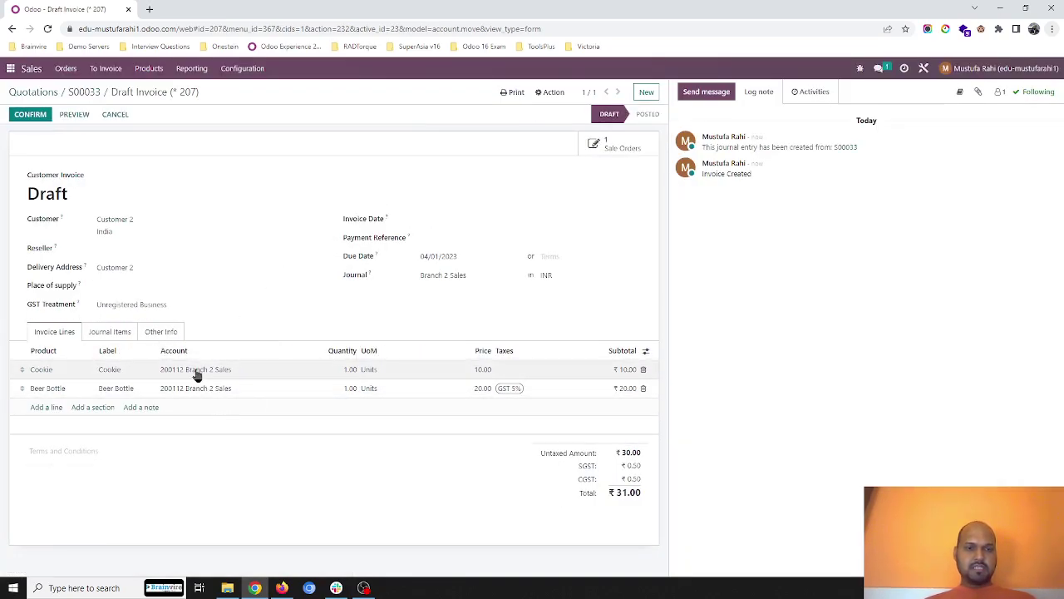
# Set the invoice's place of supply to Gujarat (IN) and confirm it as B2S/2023/00003
pyautogui.click(38, 116)
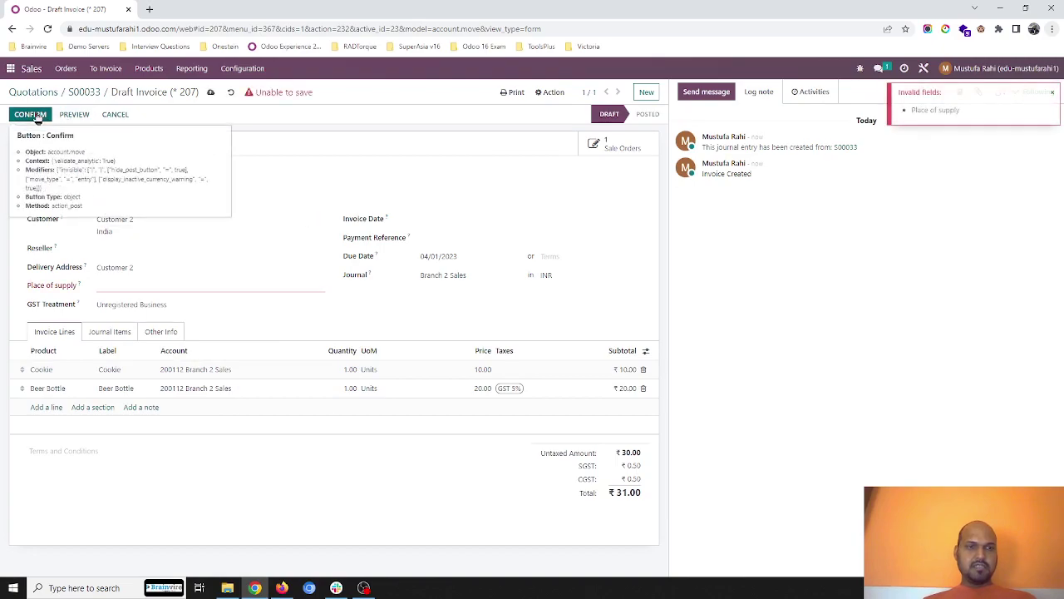
pyautogui.click(181, 287)
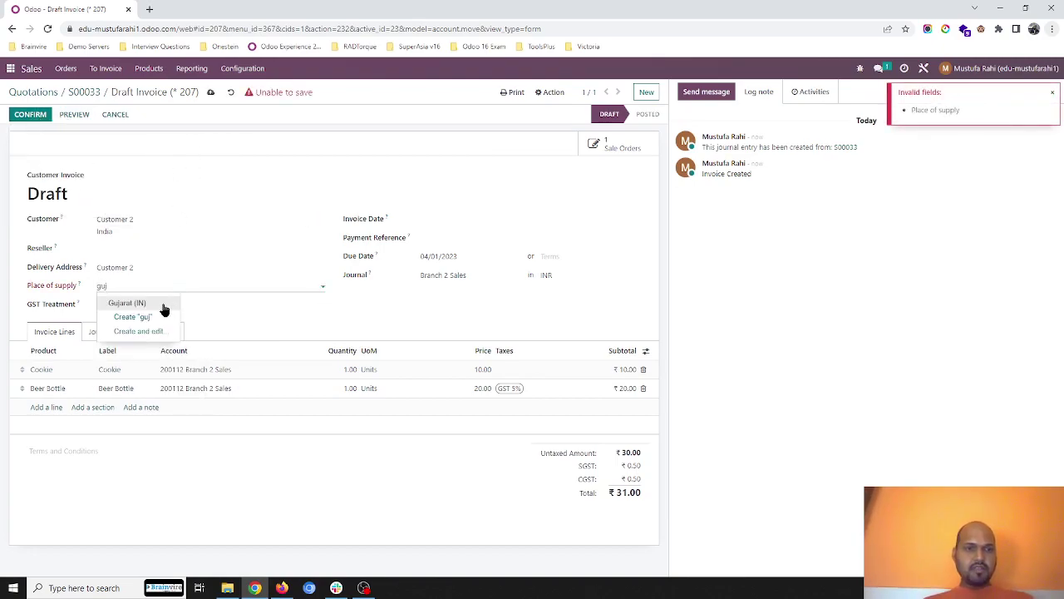
pyautogui.click(164, 304)
pyautogui.click(41, 117)
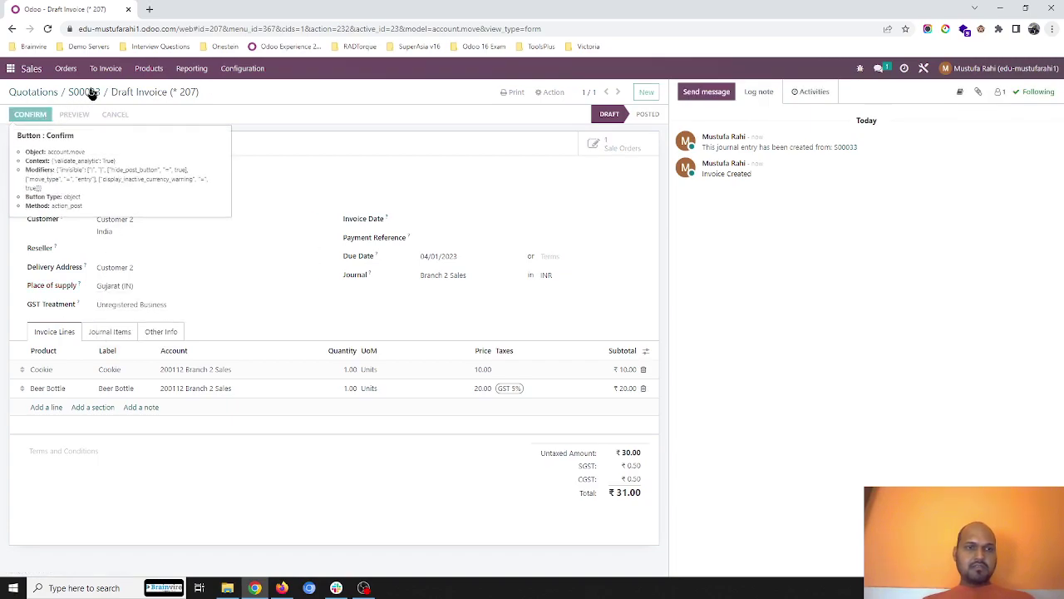
# List the invoices in the Branch 1 Sales journal from the Accounting dashboard
pyautogui.click(11, 68)
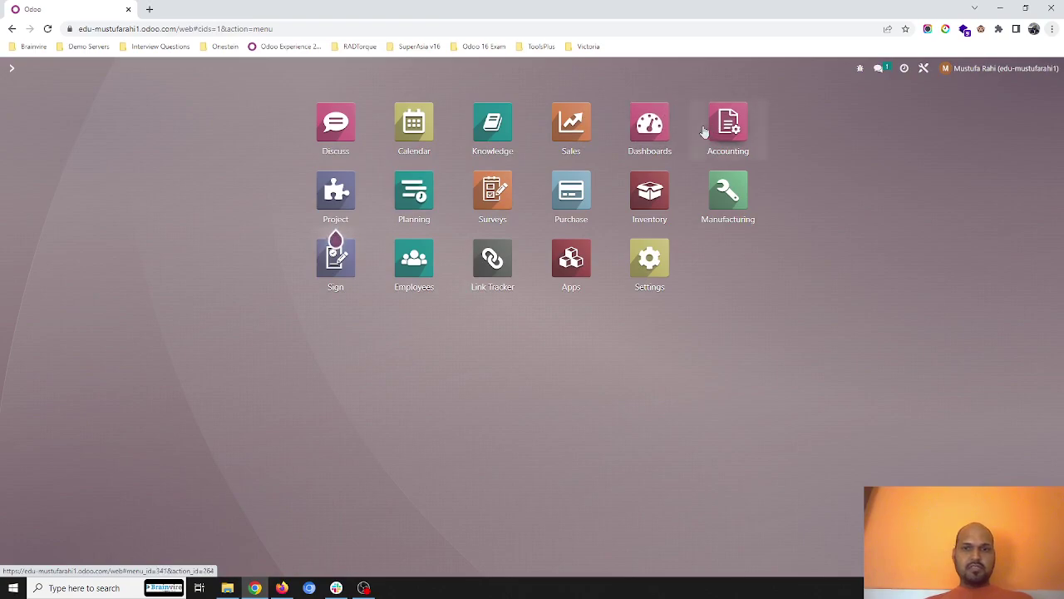
pyautogui.click(694, 131)
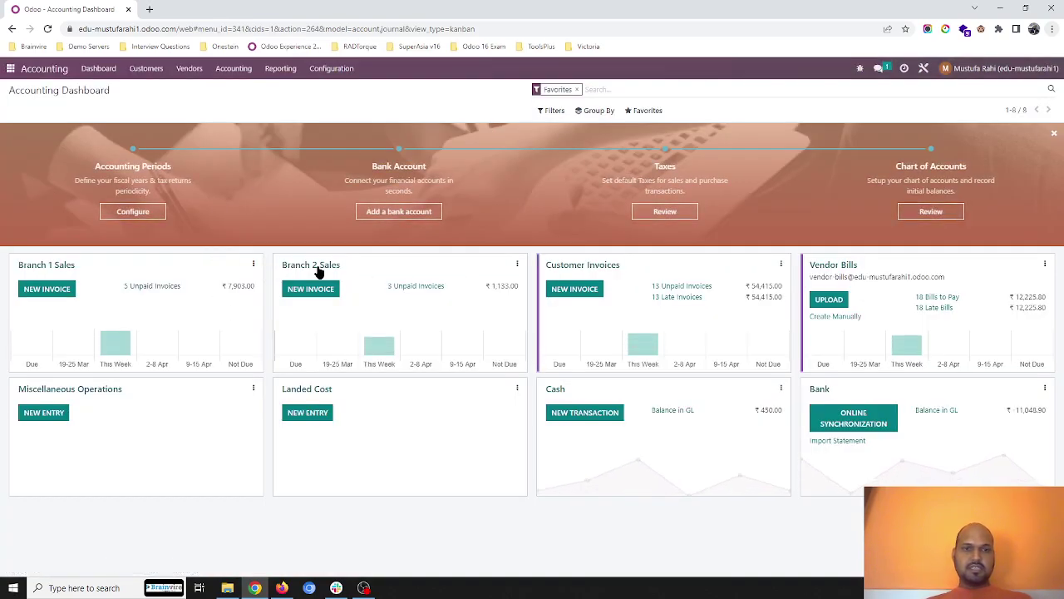
pyautogui.click(61, 267)
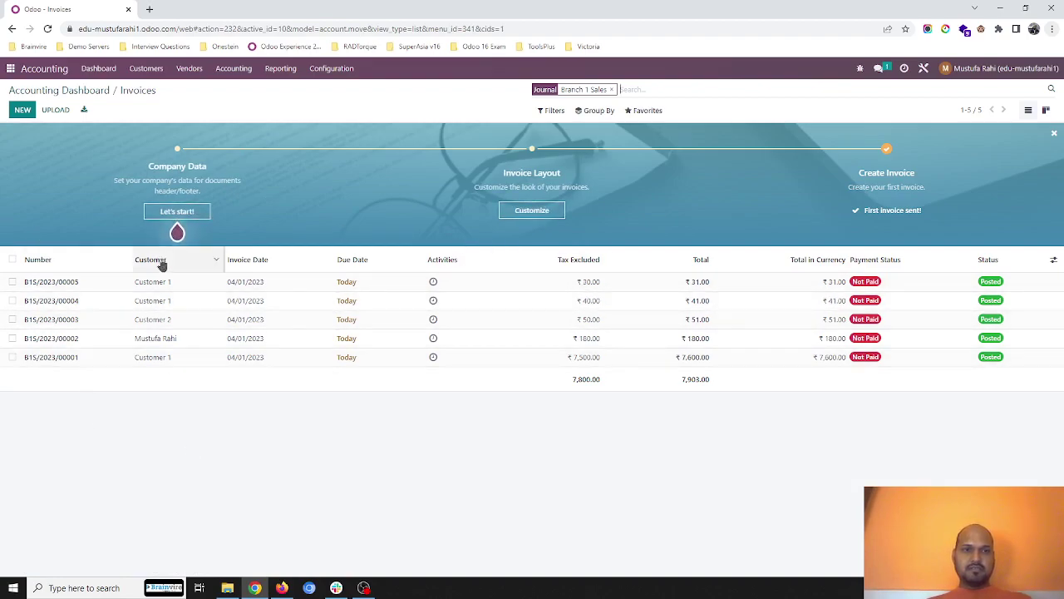
# List the Branch 2 Sales invoices, then return to the home app menu
pyautogui.click(98, 91)
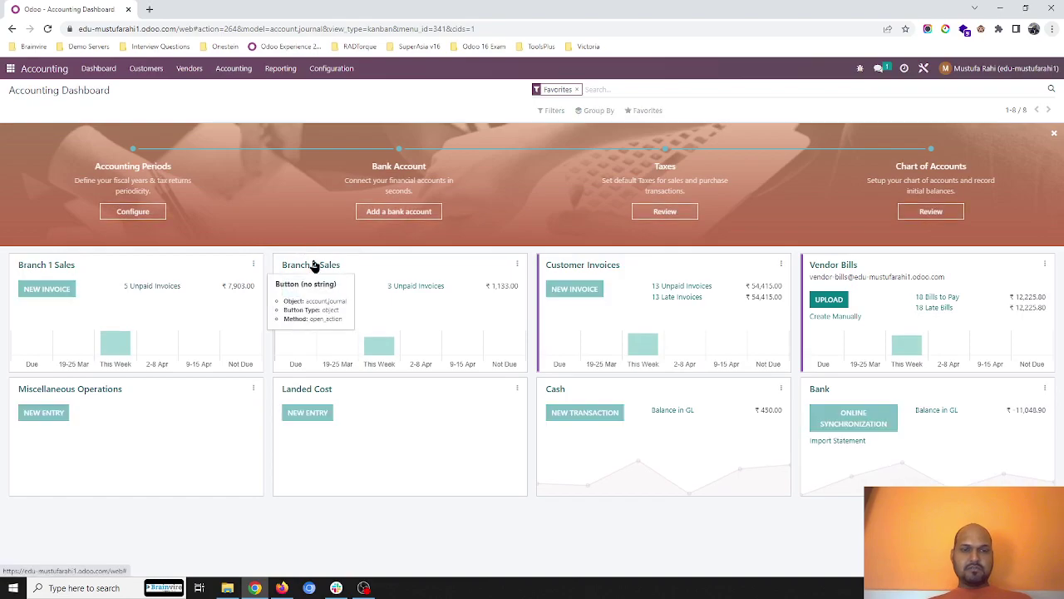
pyautogui.click(315, 265)
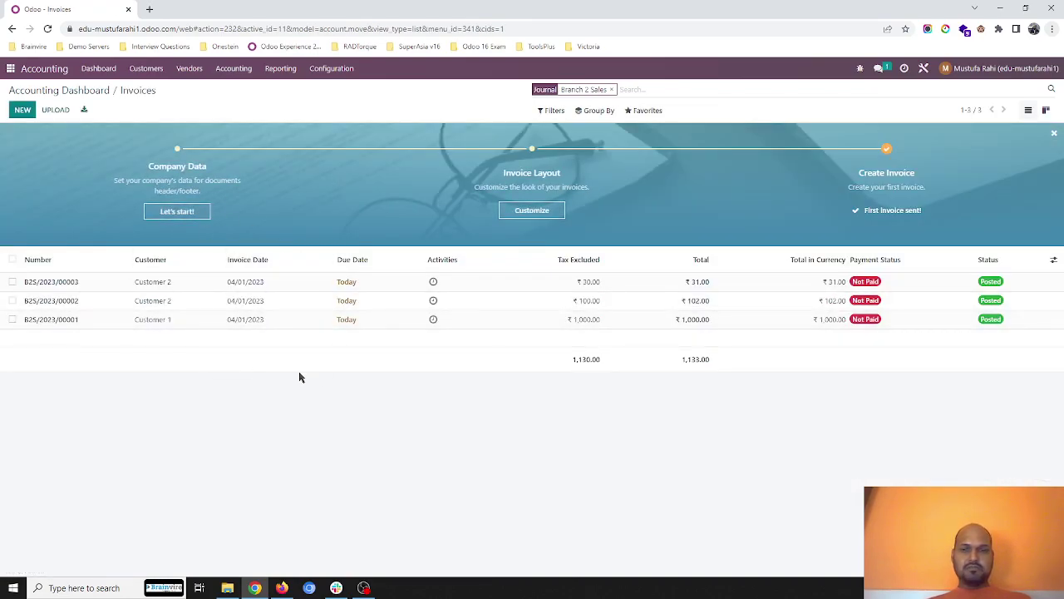
pyautogui.click(12, 68)
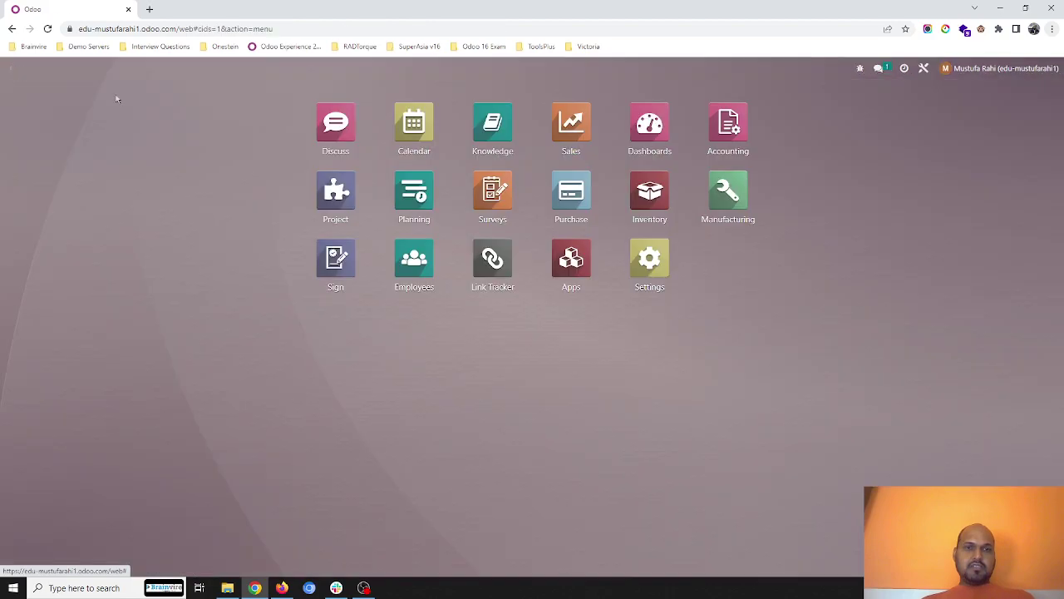
pyautogui.click(572, 133)
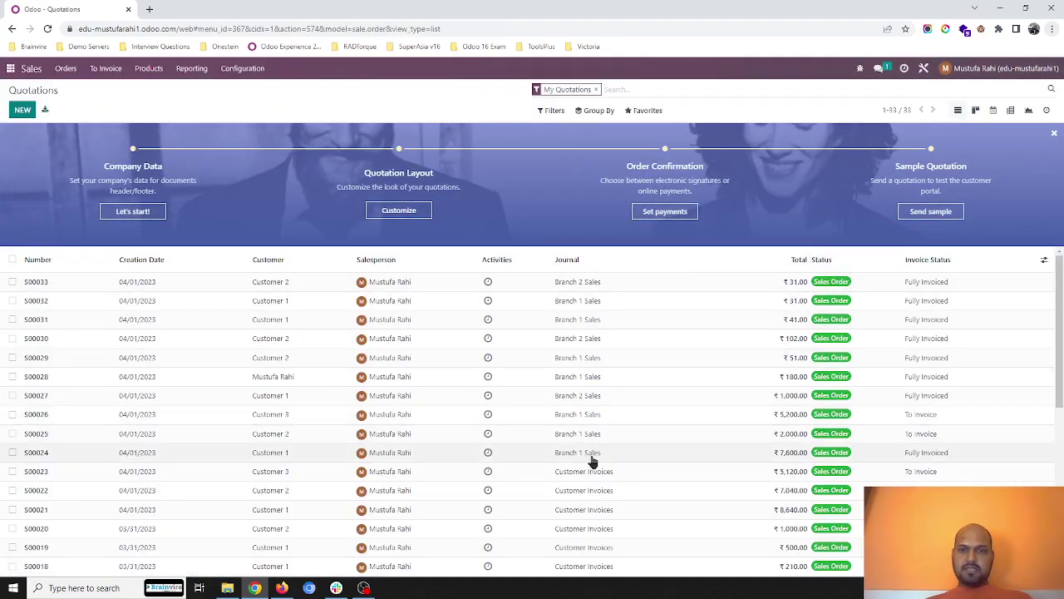
pyautogui.click(592, 110)
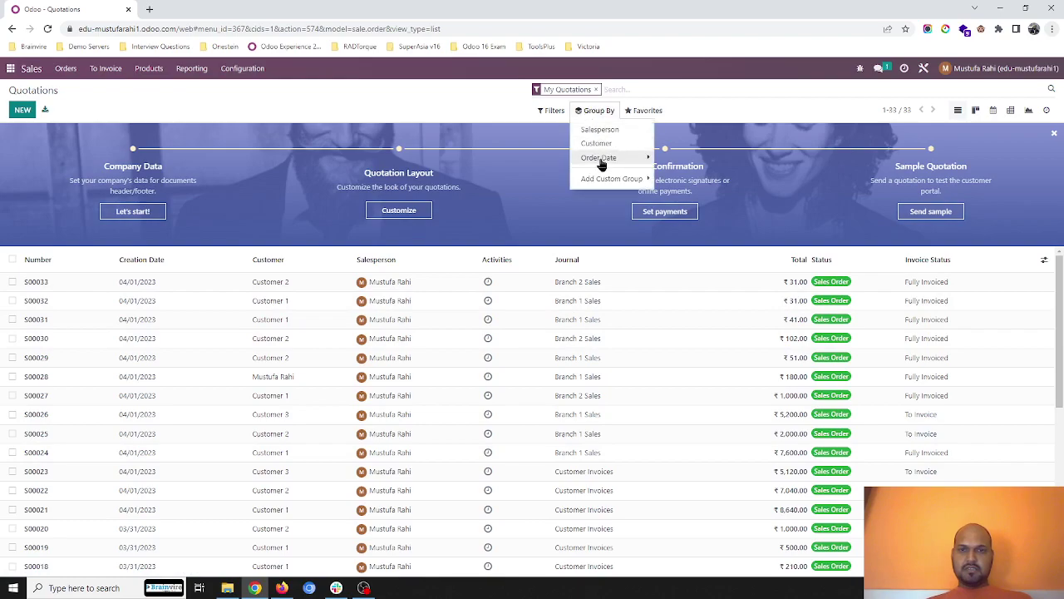
pyautogui.moveTo(612, 178)
pyautogui.click(673, 180)
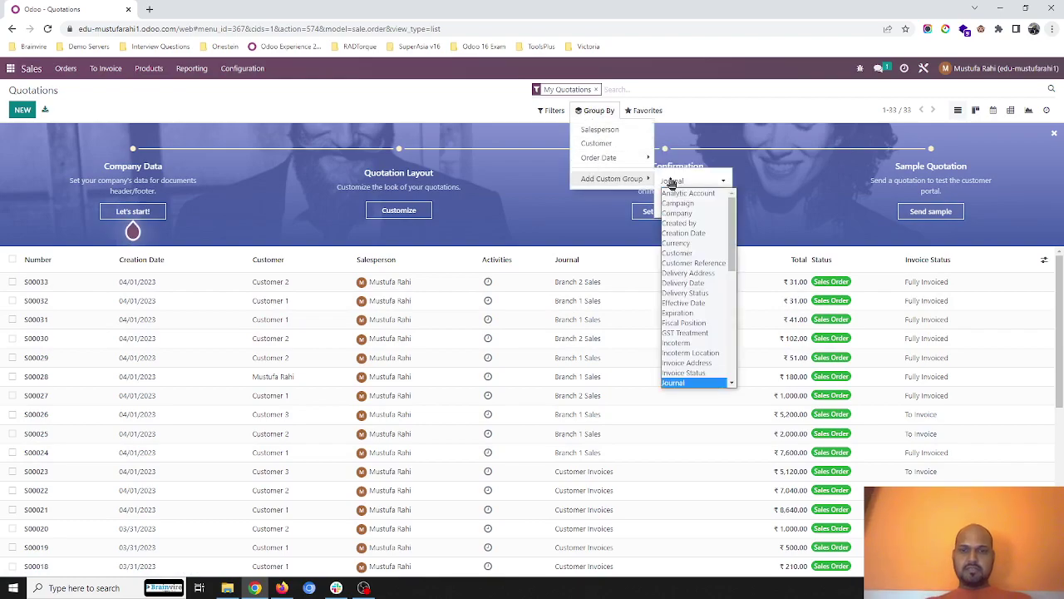
pyautogui.click(671, 182)
pyautogui.click(691, 203)
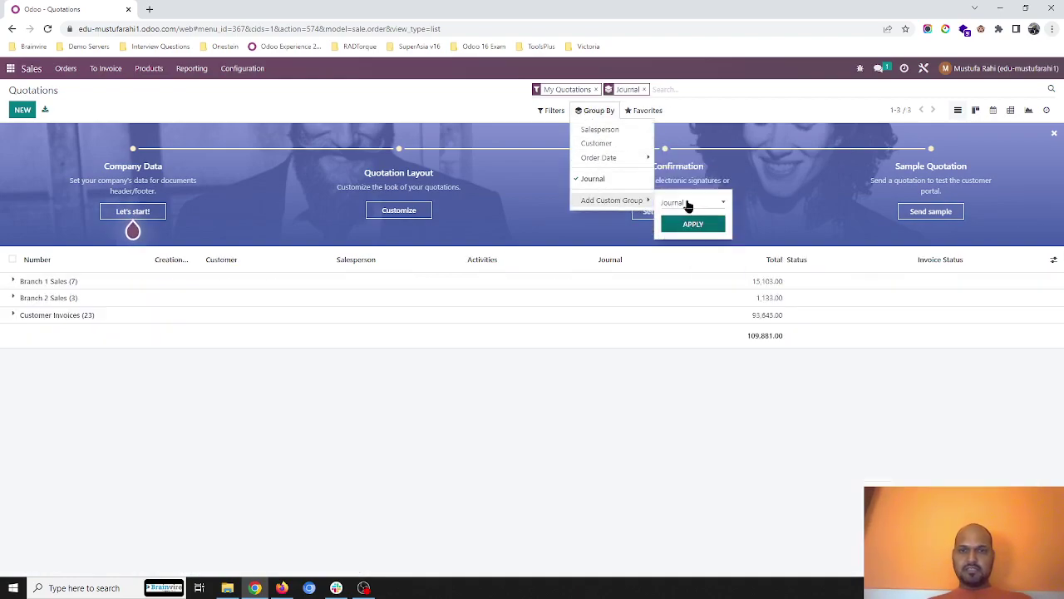
pyautogui.click(457, 85)
pyautogui.click(143, 282)
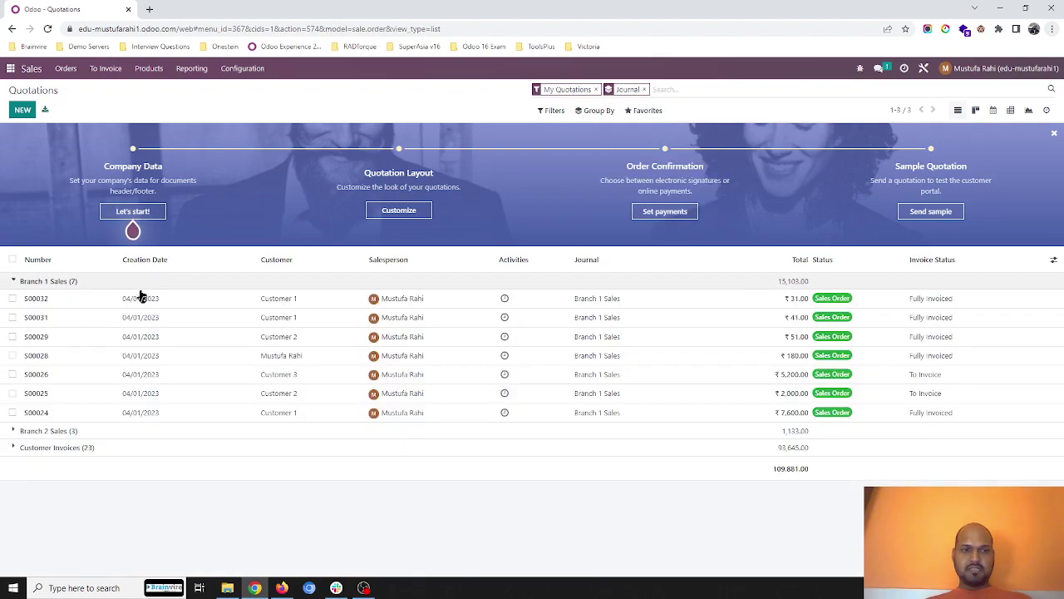
pyautogui.click(138, 431)
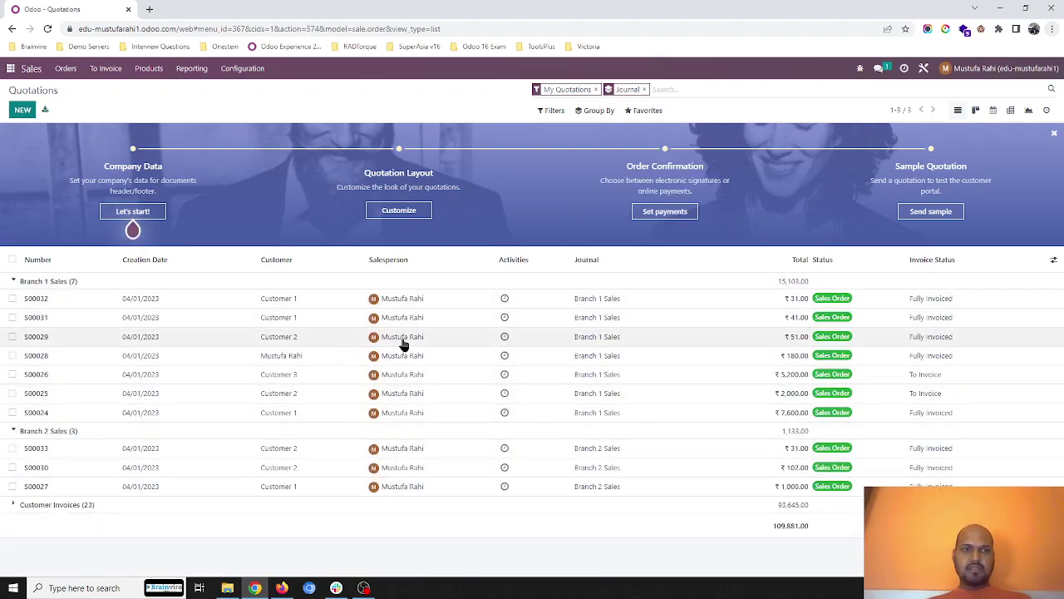
pyautogui.click(4, 69)
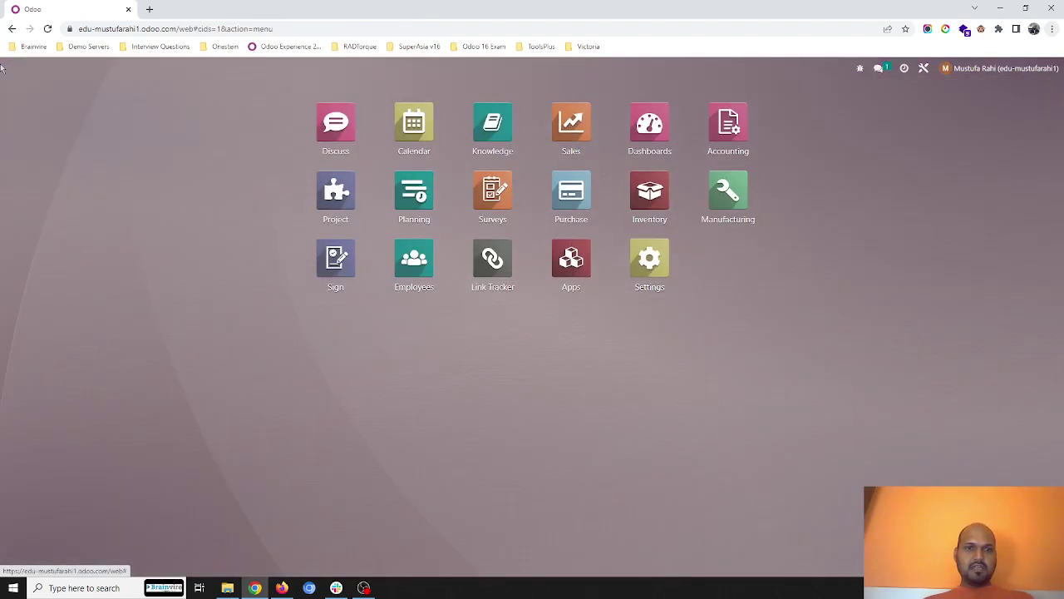
# Open the Trial Balance report in Accounting
pyautogui.click(711, 137)
pyautogui.click(294, 73)
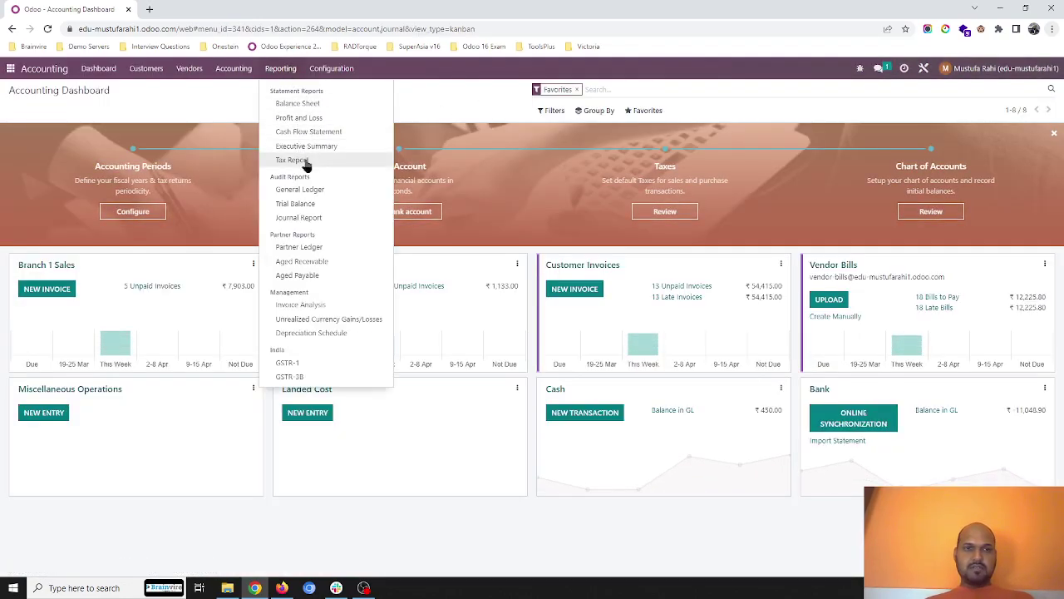
pyautogui.click(312, 207)
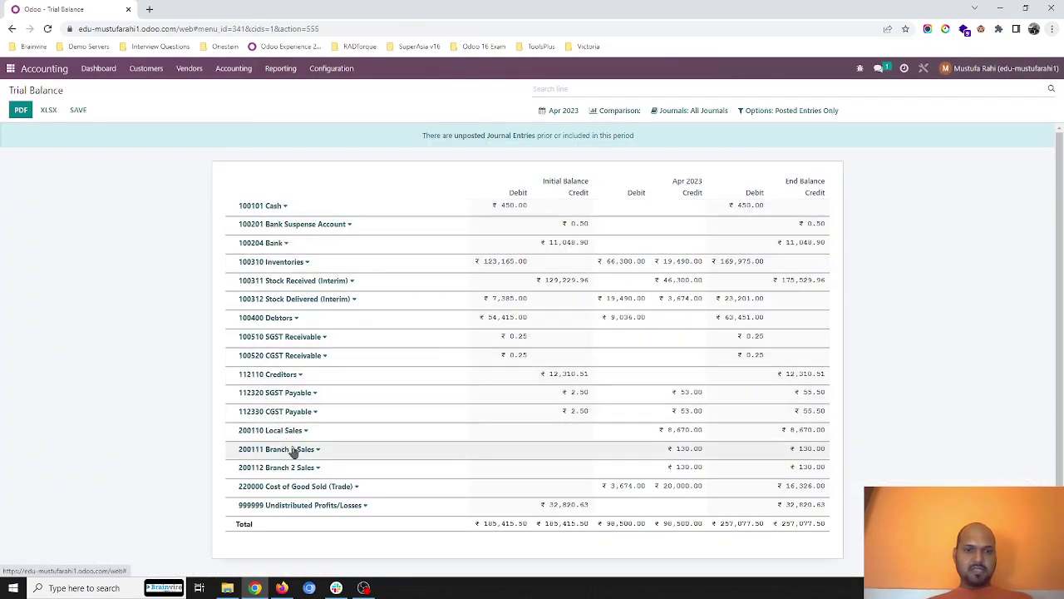
# Open the General Ledger for 200111 Branch 1 Sales and expand 200112 Branch 2 Sales lines
pyautogui.click(319, 441)
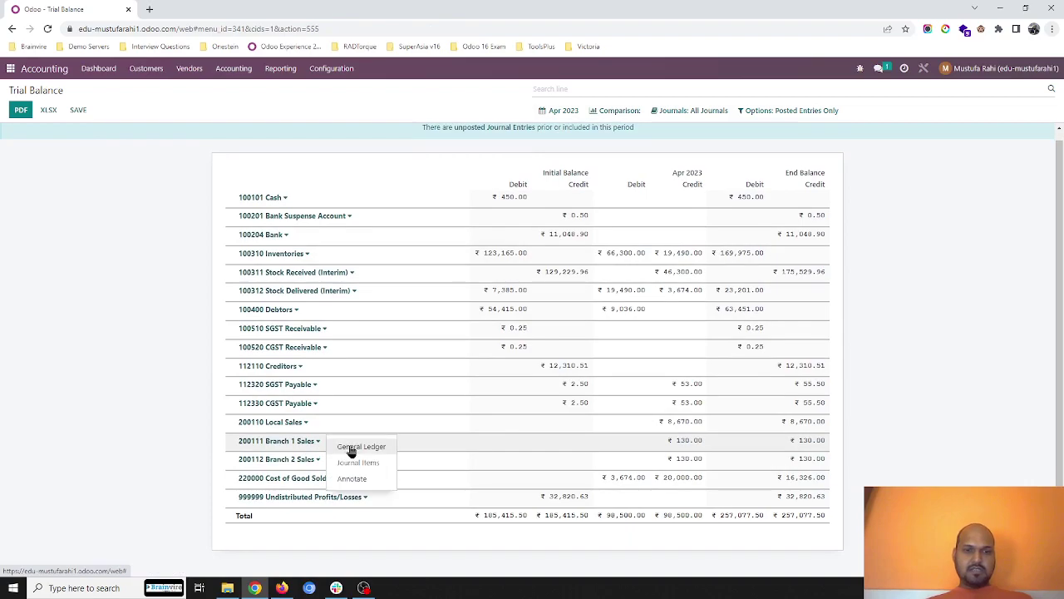
pyautogui.click(356, 445)
pyautogui.scroll(-2, 304, 466)
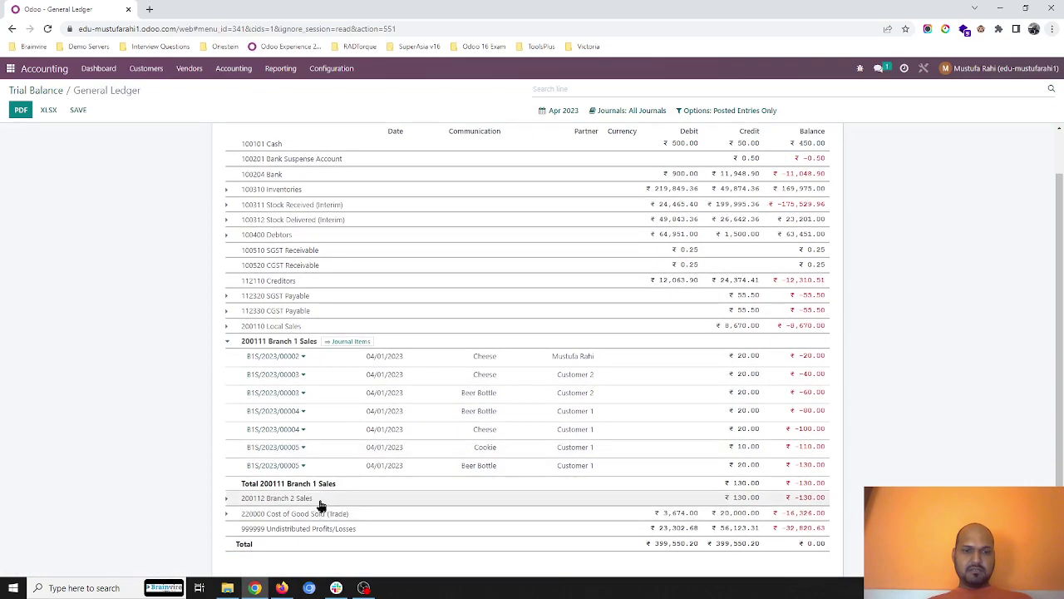
pyautogui.click(300, 498)
pyautogui.scroll(-3, 380, 496)
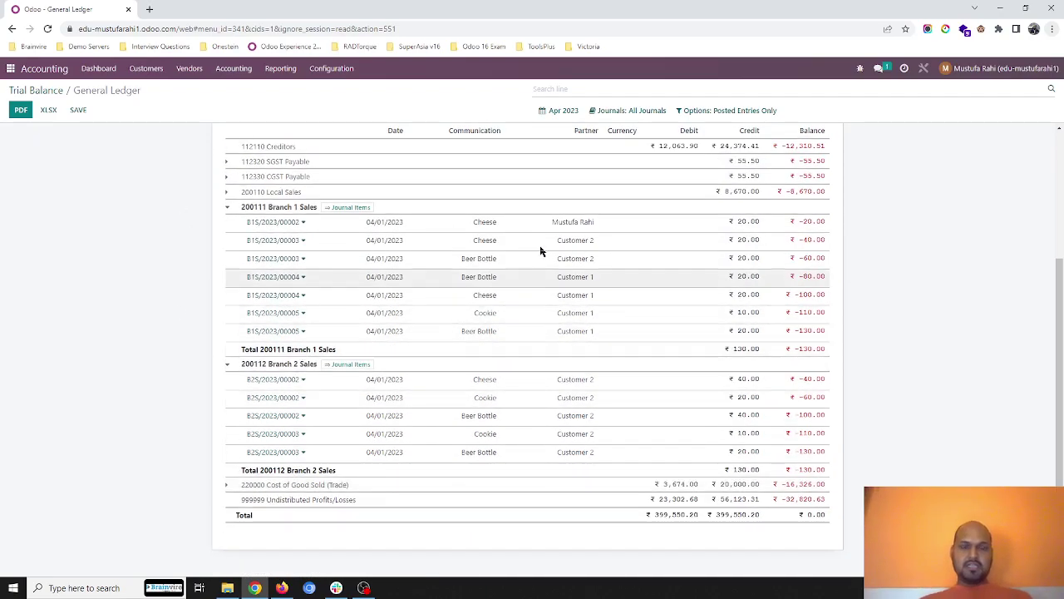